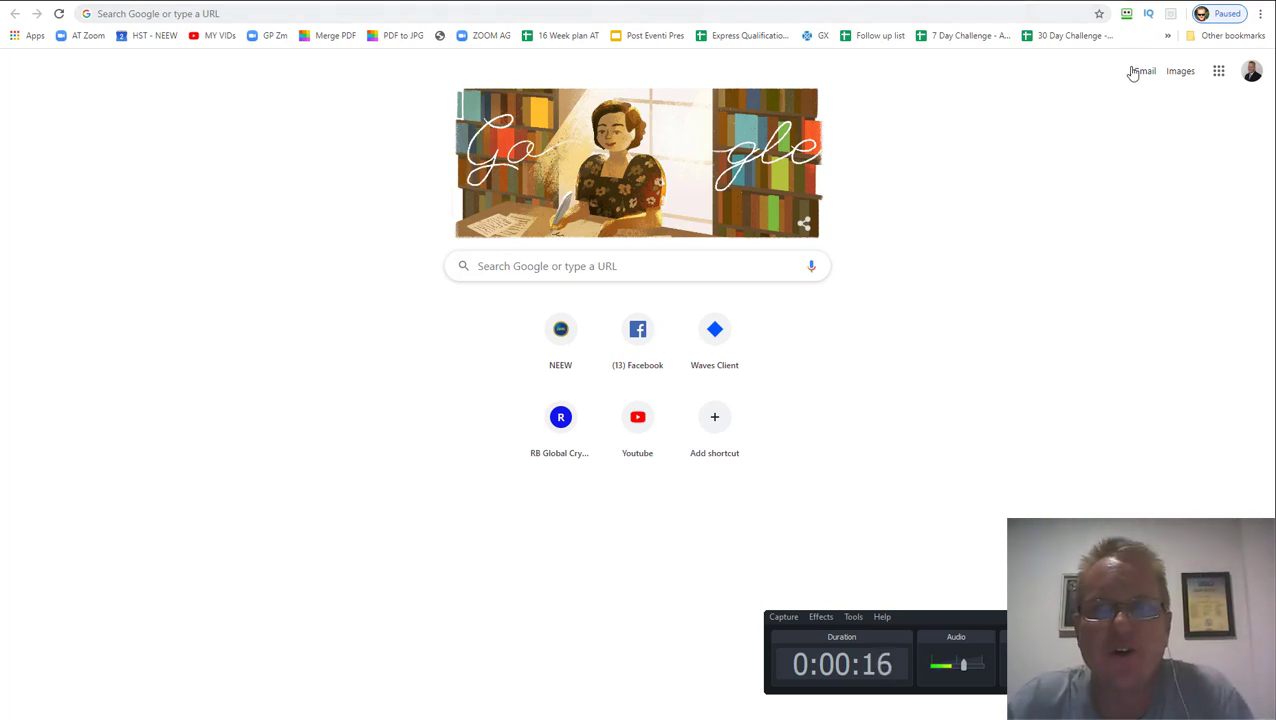
Load blockchain.com and open its Sign Up page with empty email and password fields
click(860, 19)
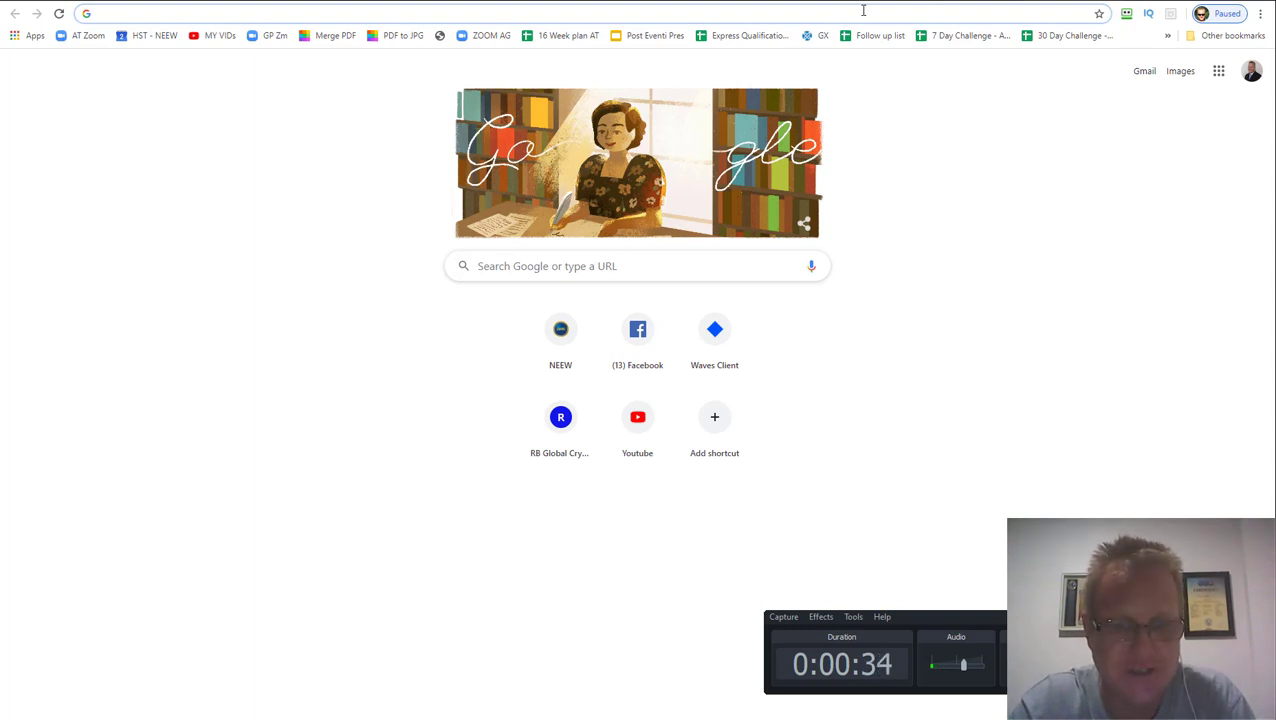
text(block)
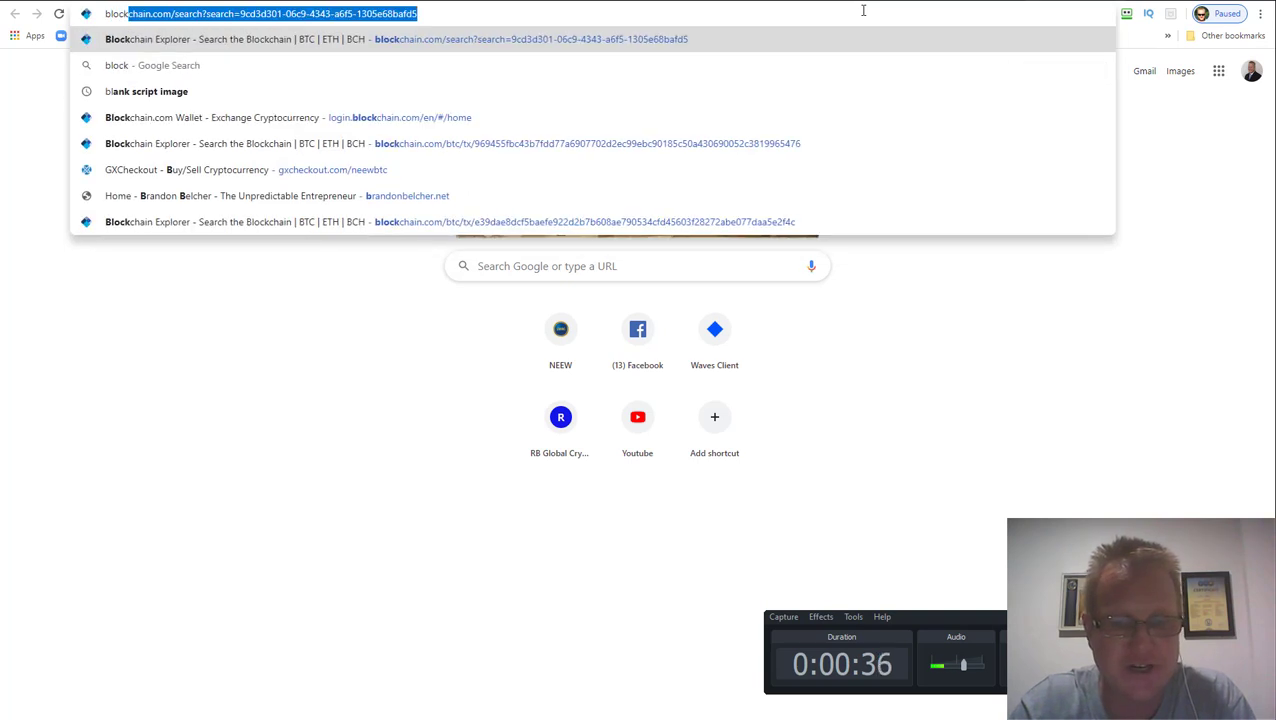
text(chain)
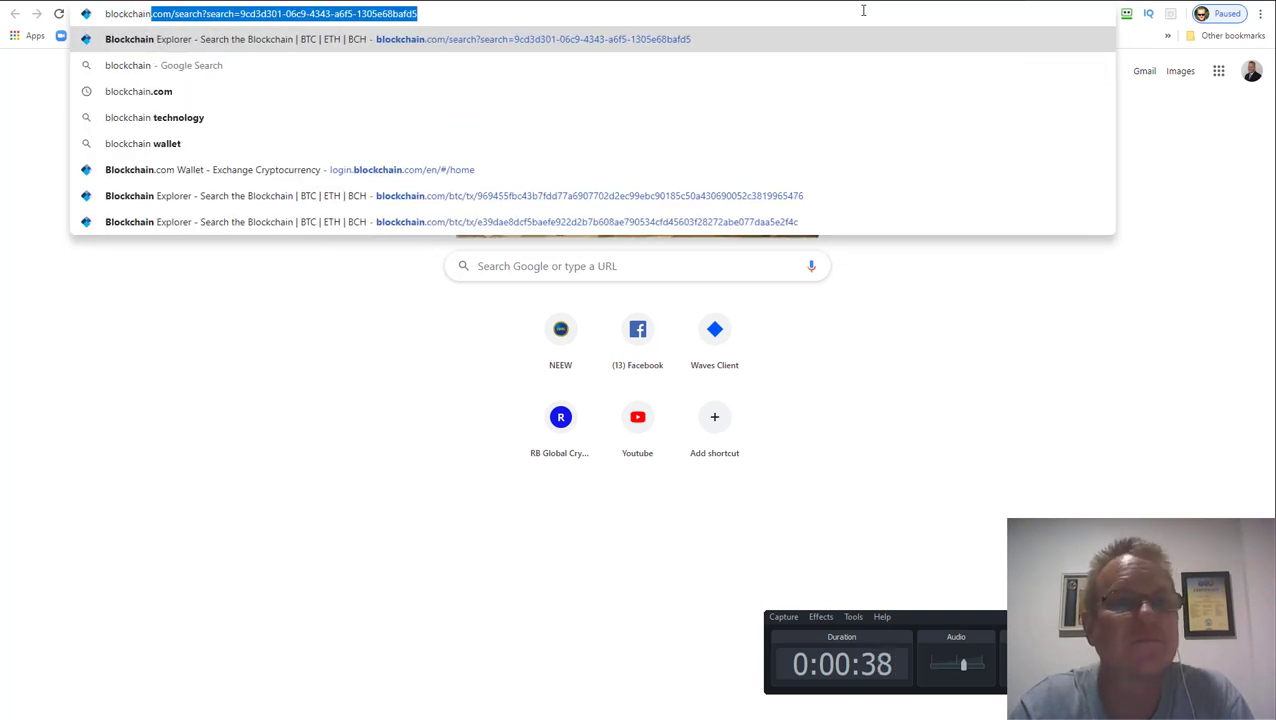
text(.com)
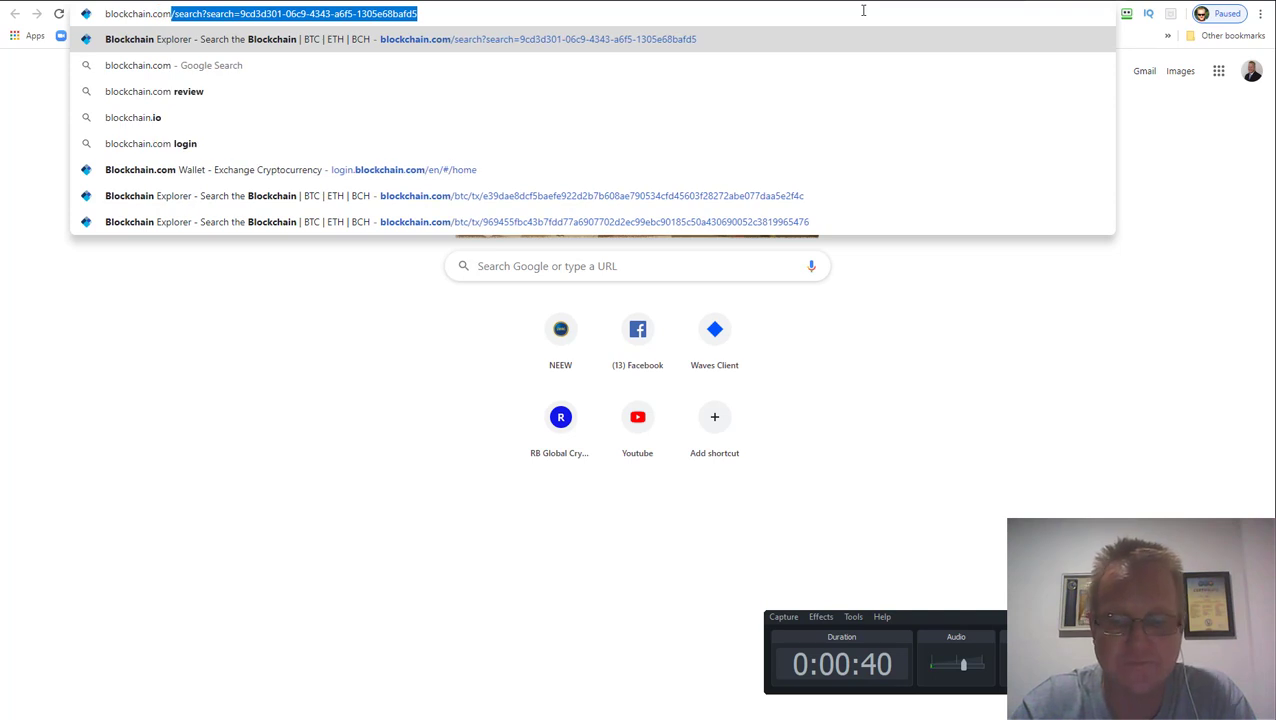
key(Return)
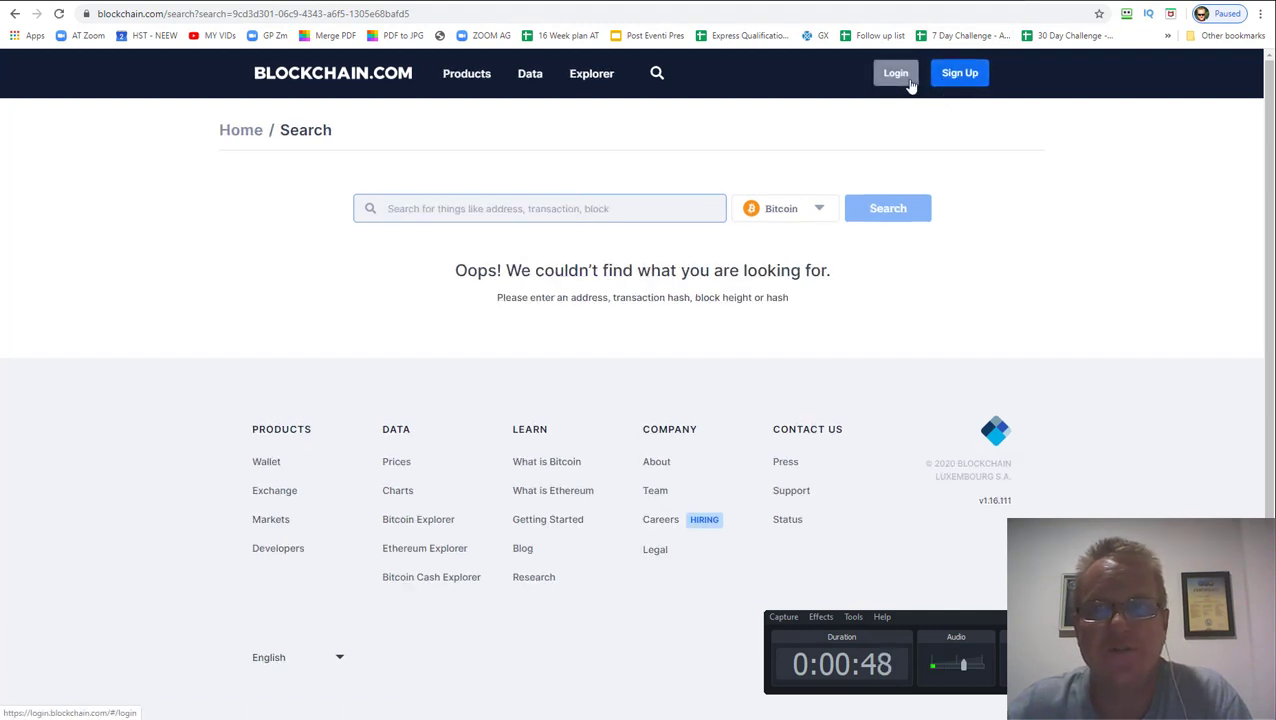
click(962, 78)
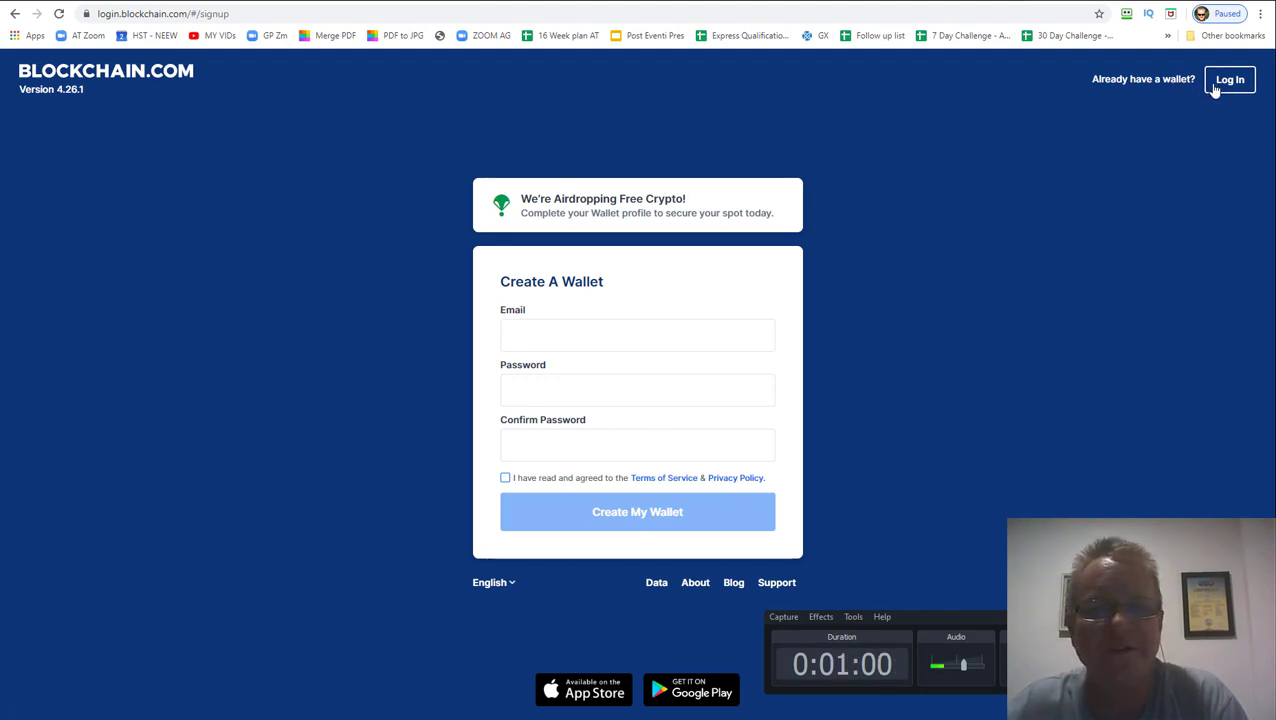
Fill in the saved email address and enter the new wallet password
click(540, 340)
key(ctrl+v)
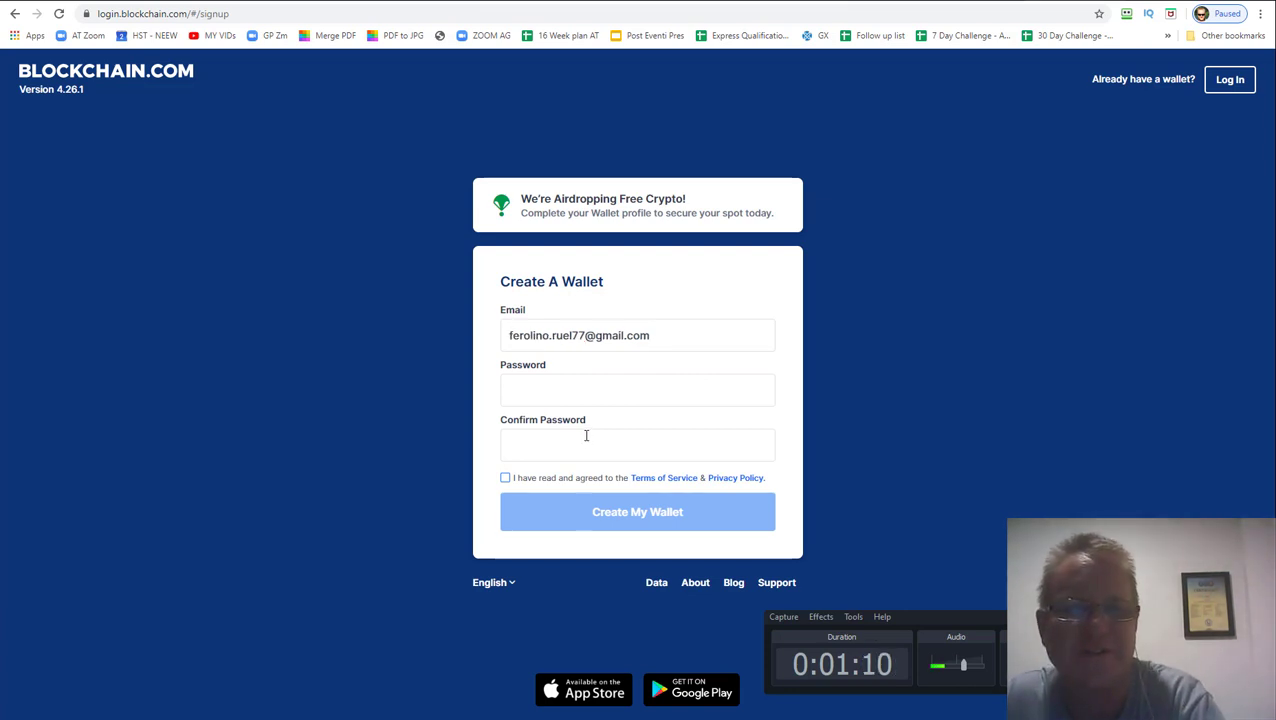
click(687, 338)
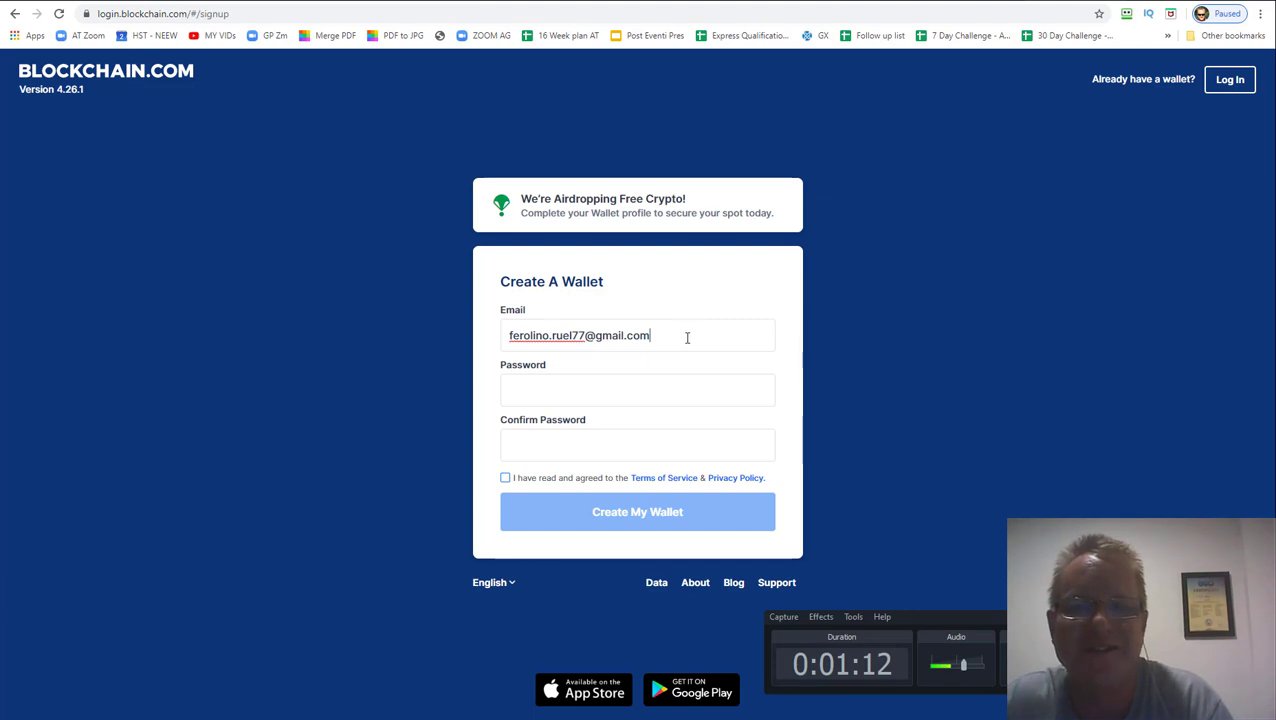
click(566, 402)
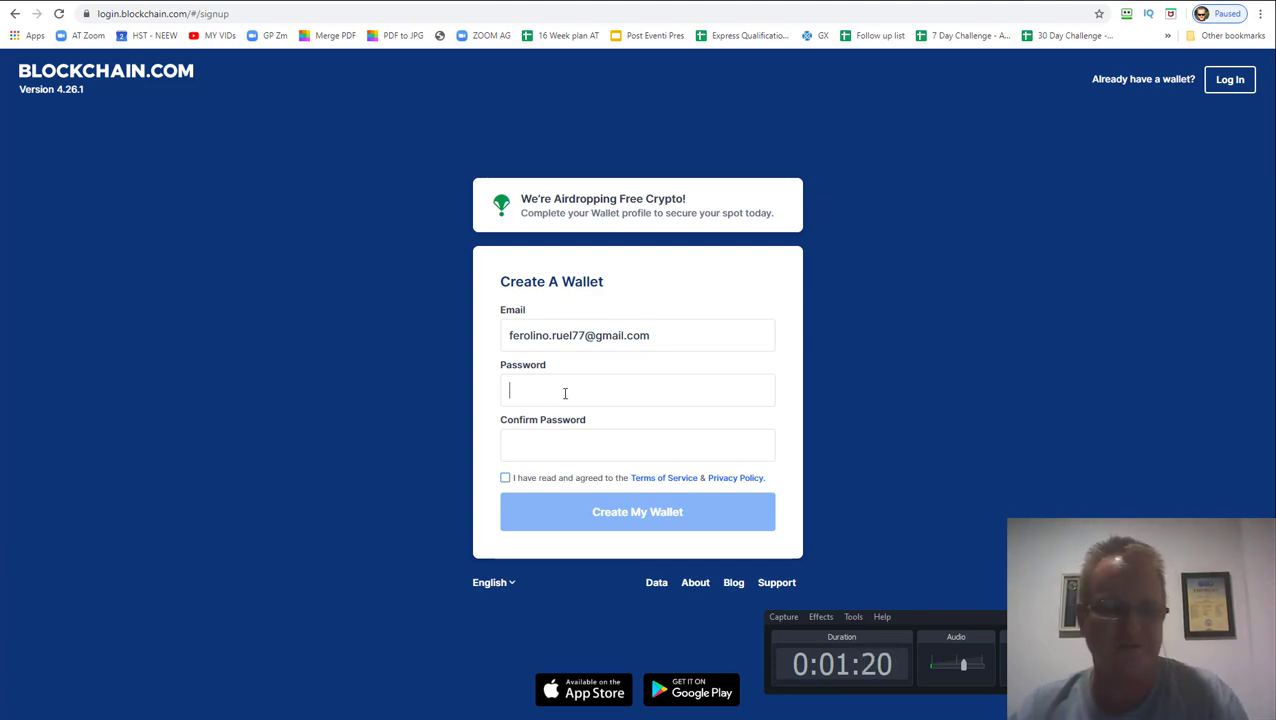
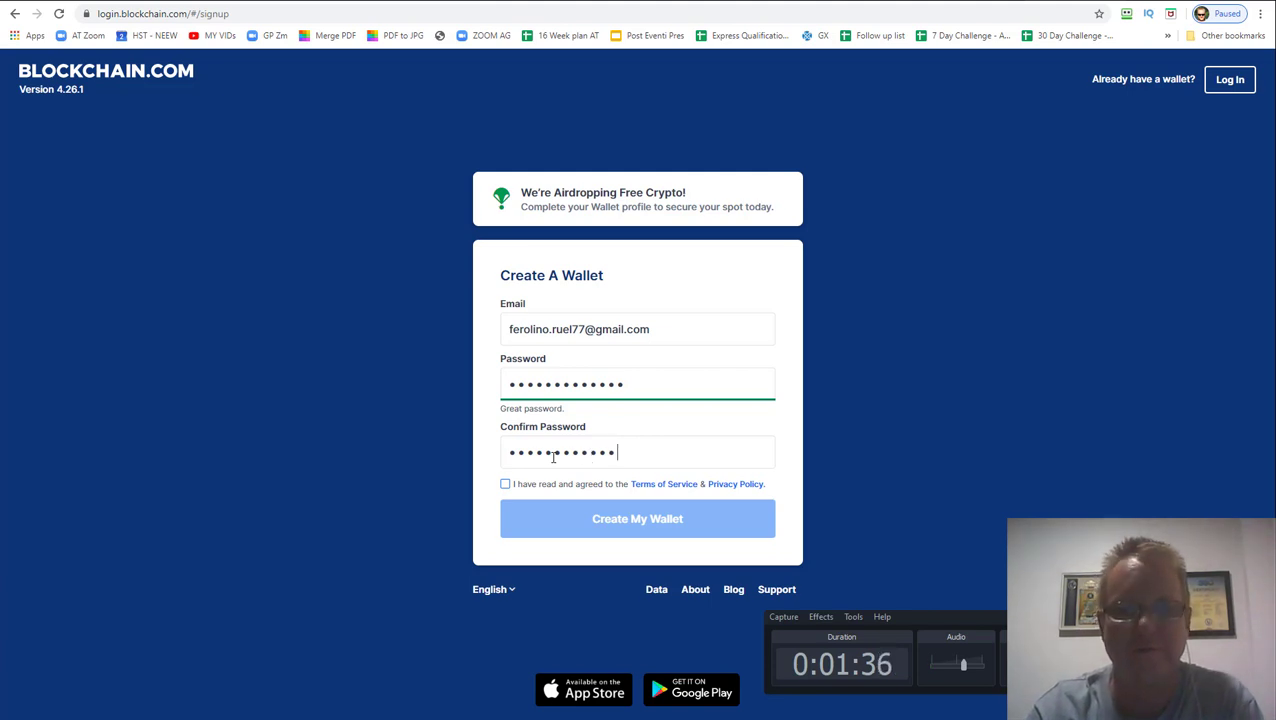
Accept the terms of service, create the wallet, and switch to the Gmail inbox
click(506, 486)
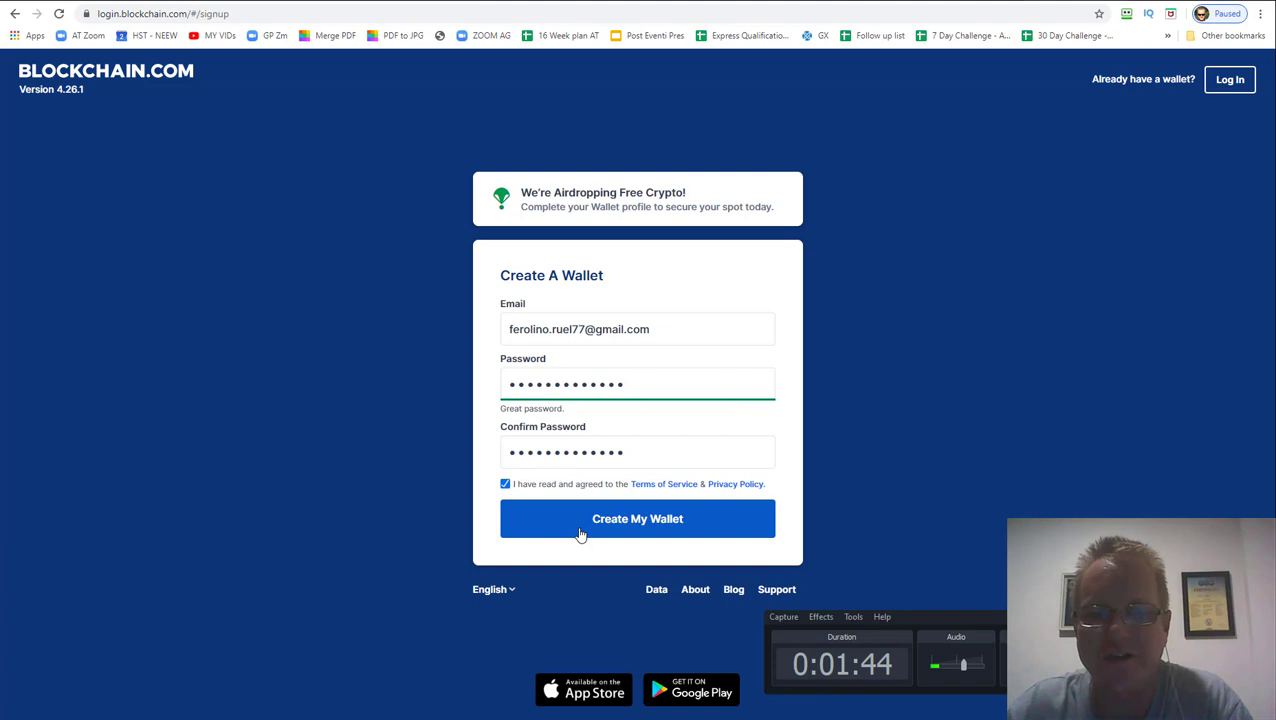
click(622, 521)
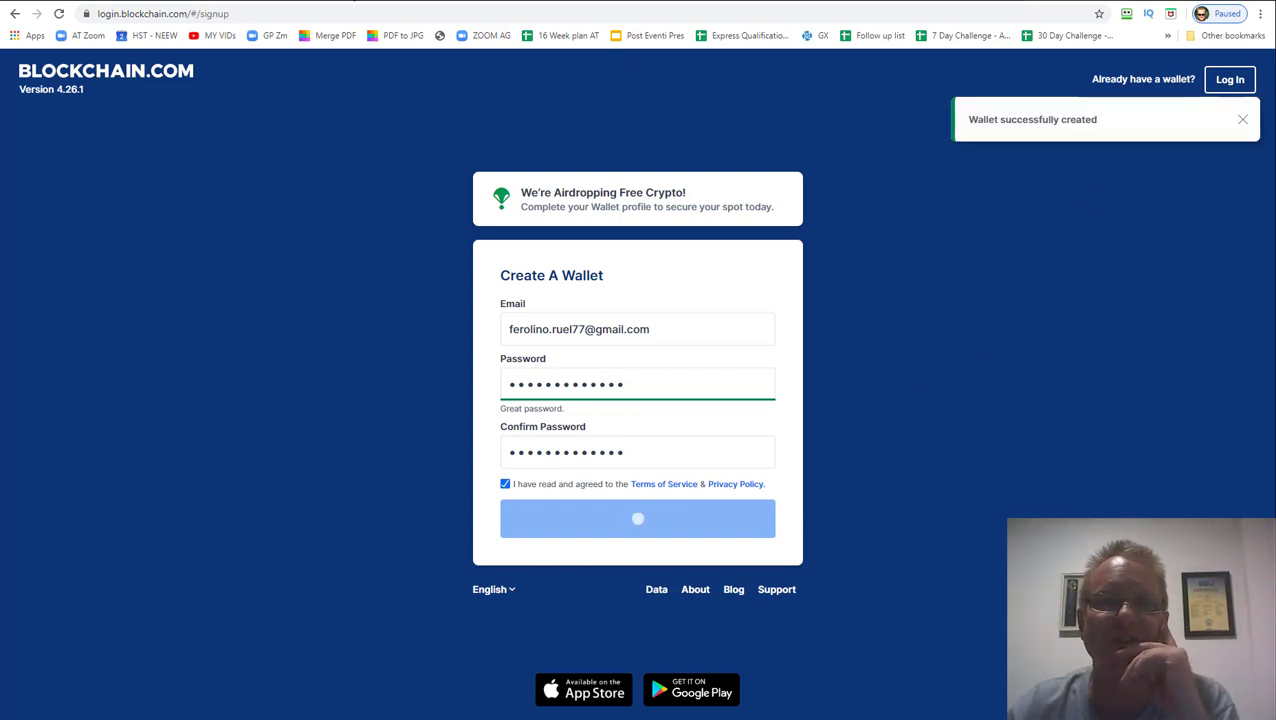
key(ctrl+Tab)
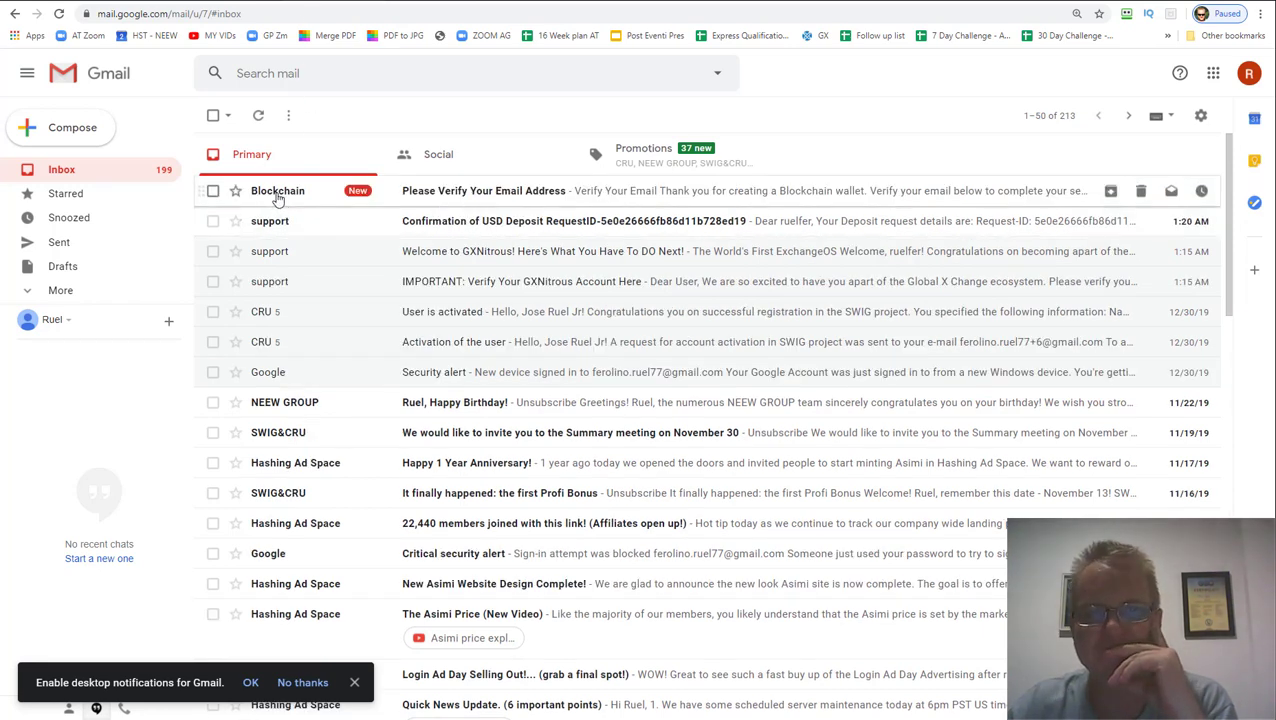
Open Blockchain's verification email and confirm 'Yes, This Is My Email'
click(521, 192)
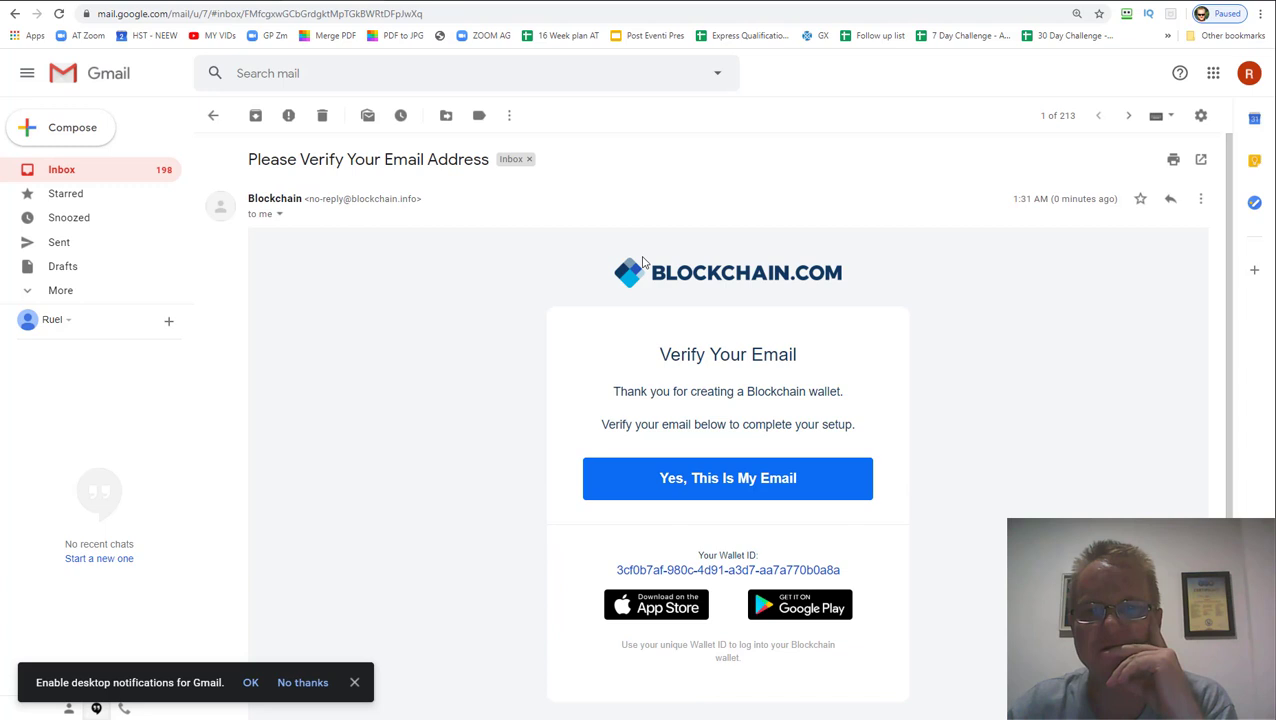
click(727, 480)
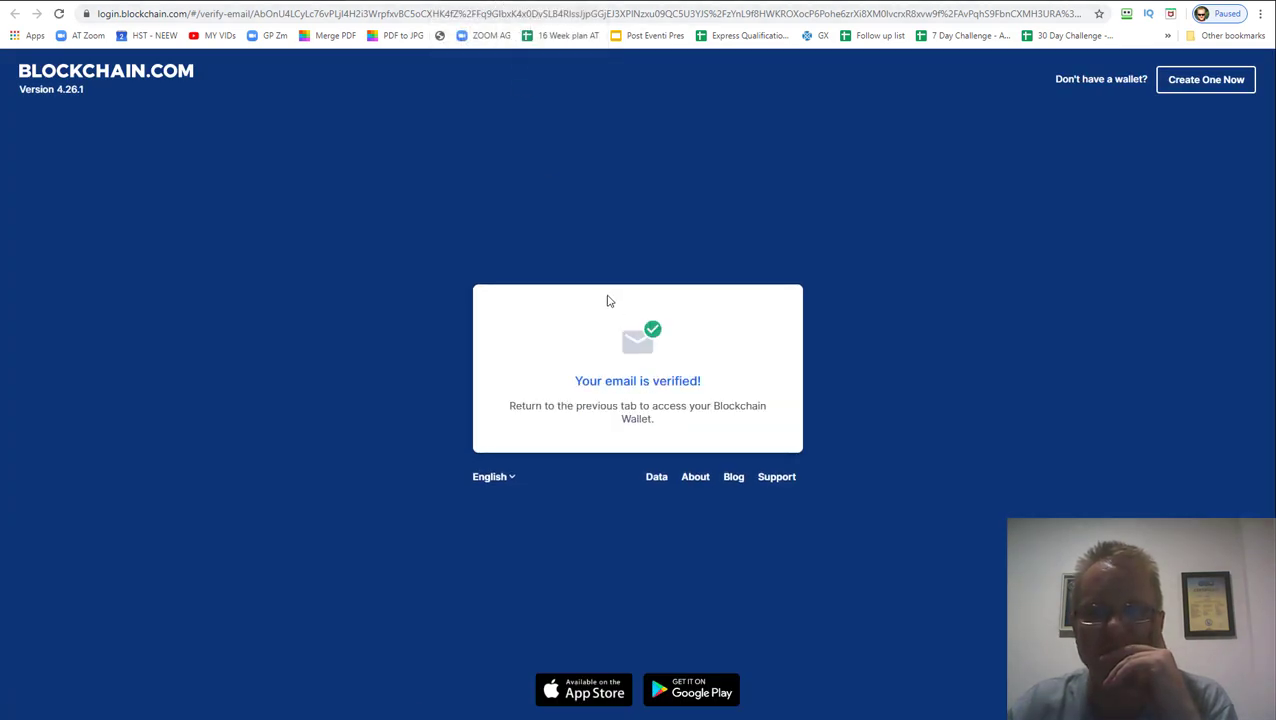
Check the wallet dashboard and verified-email page, then bring up the gxnitrous.com vault ledger
click(1065, 3)
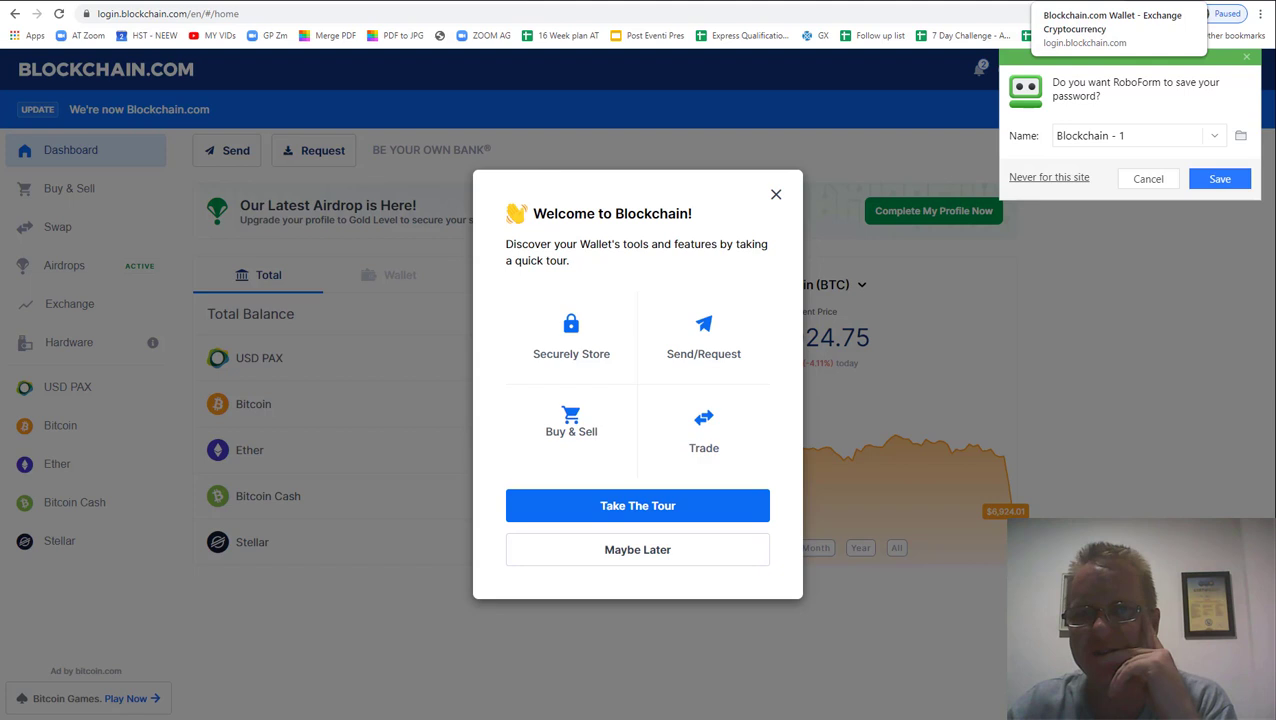
click(500, 3)
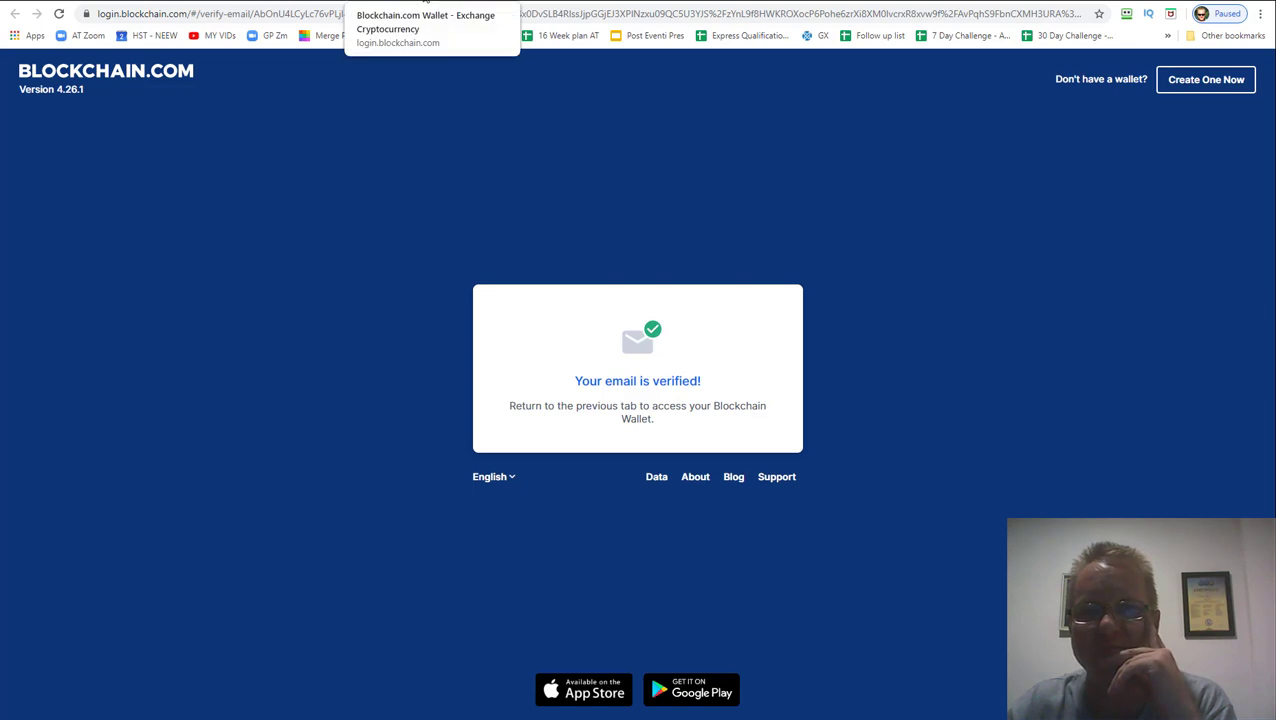
click(425, 3)
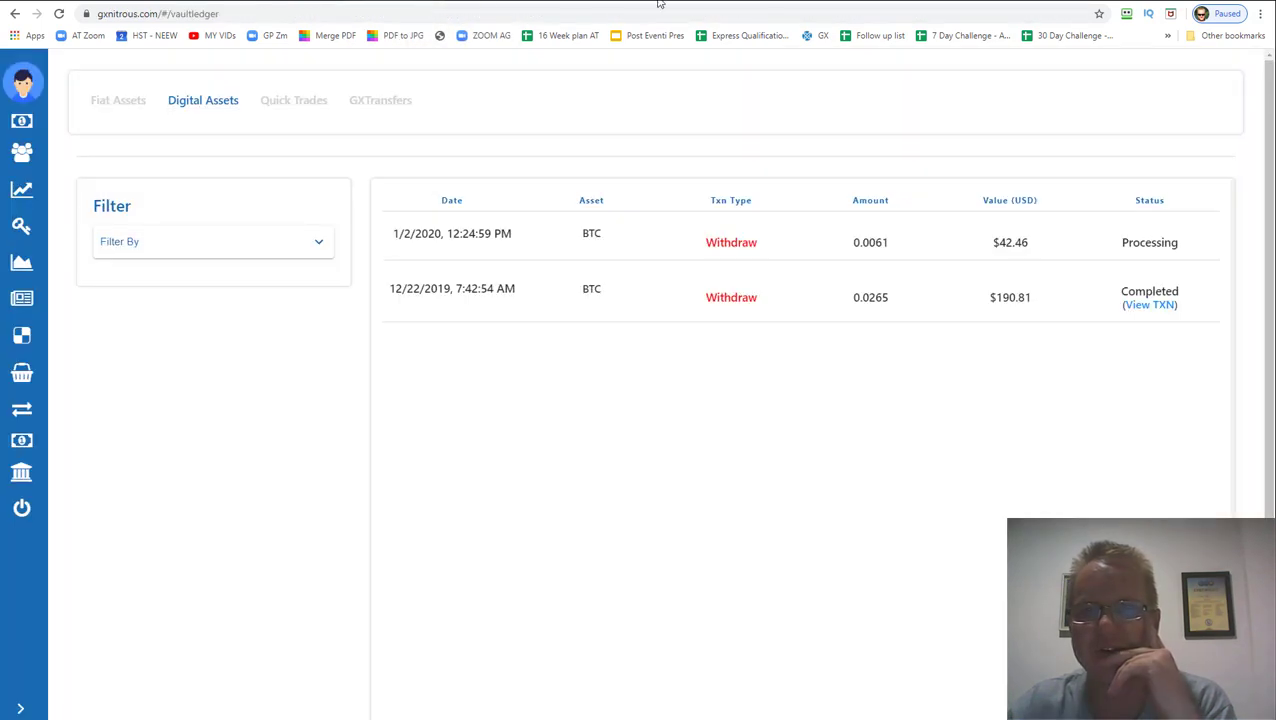
Decline the RoboForm password save and run the tour through Portfolio, Request, Send, Swap and Buy & Sell
click(960, 3)
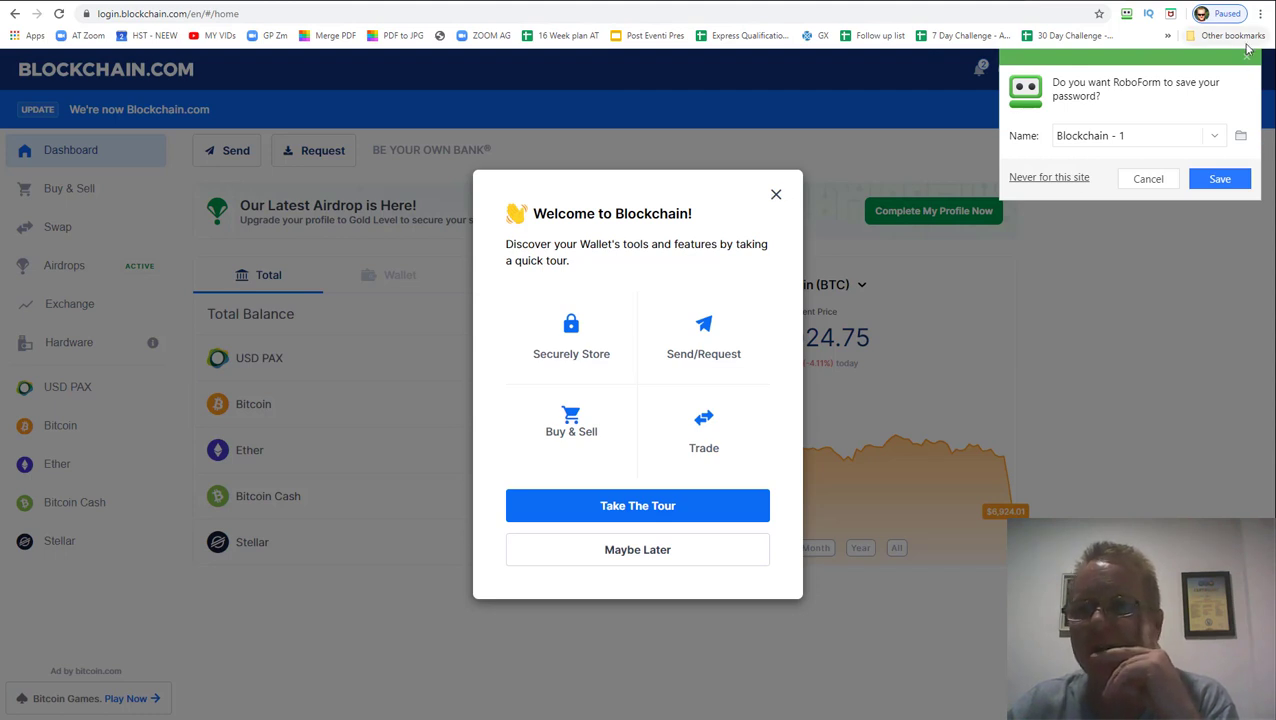
click(955, 124)
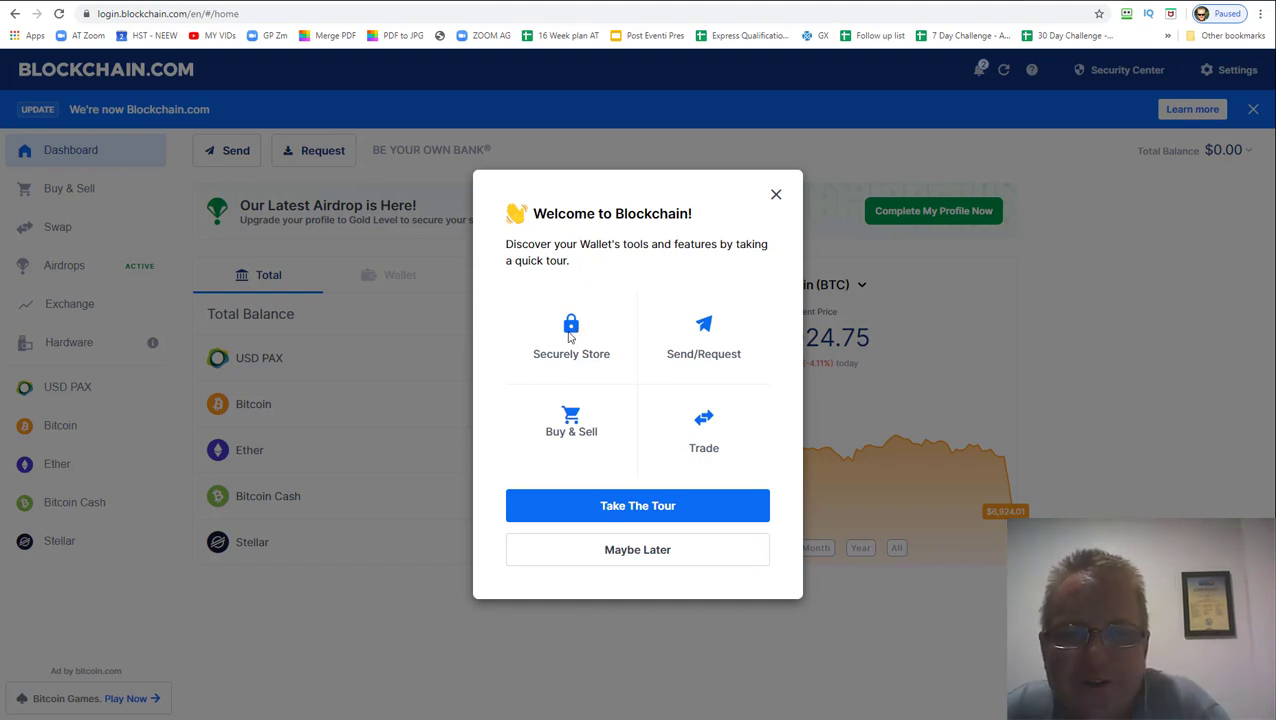
click(648, 506)
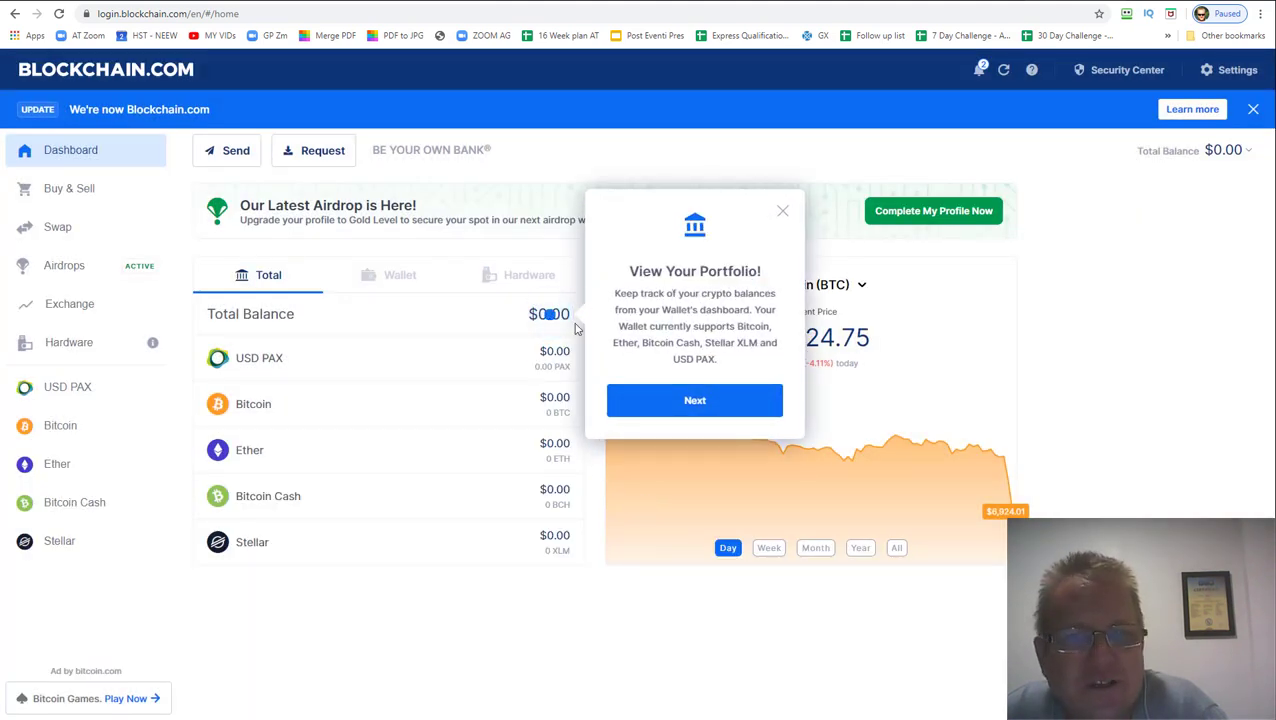
click(703, 405)
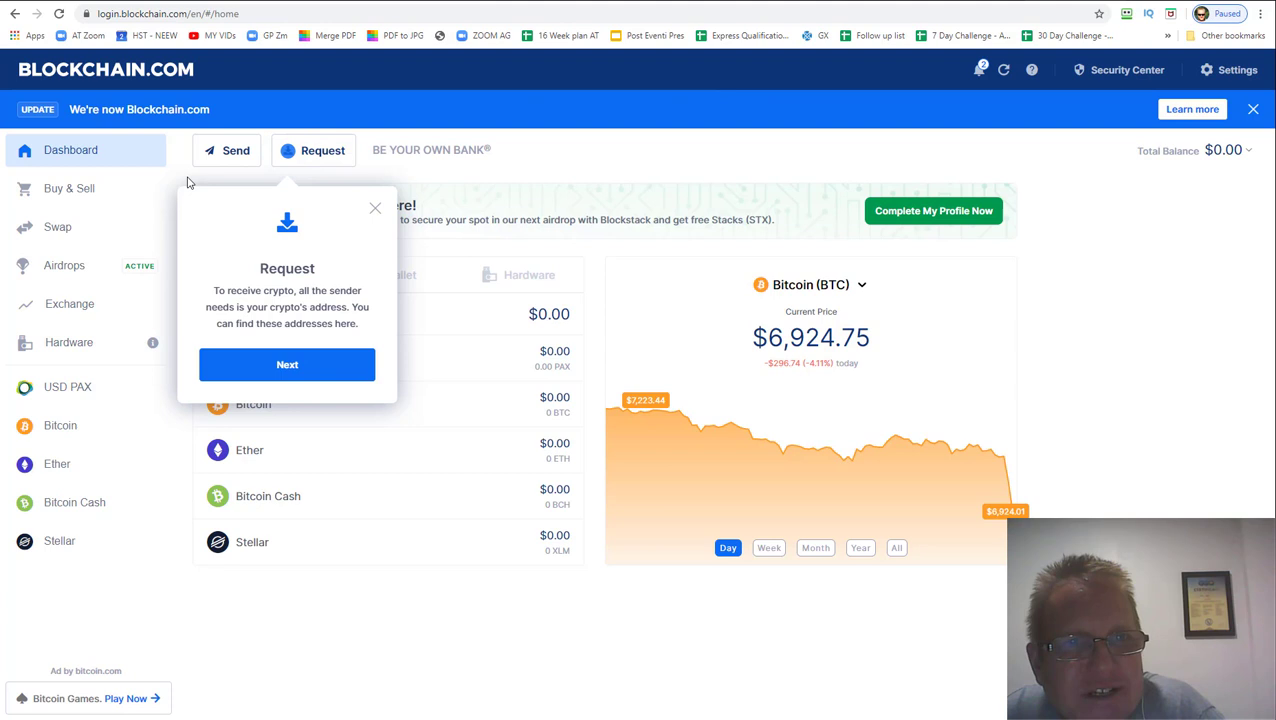
click(320, 368)
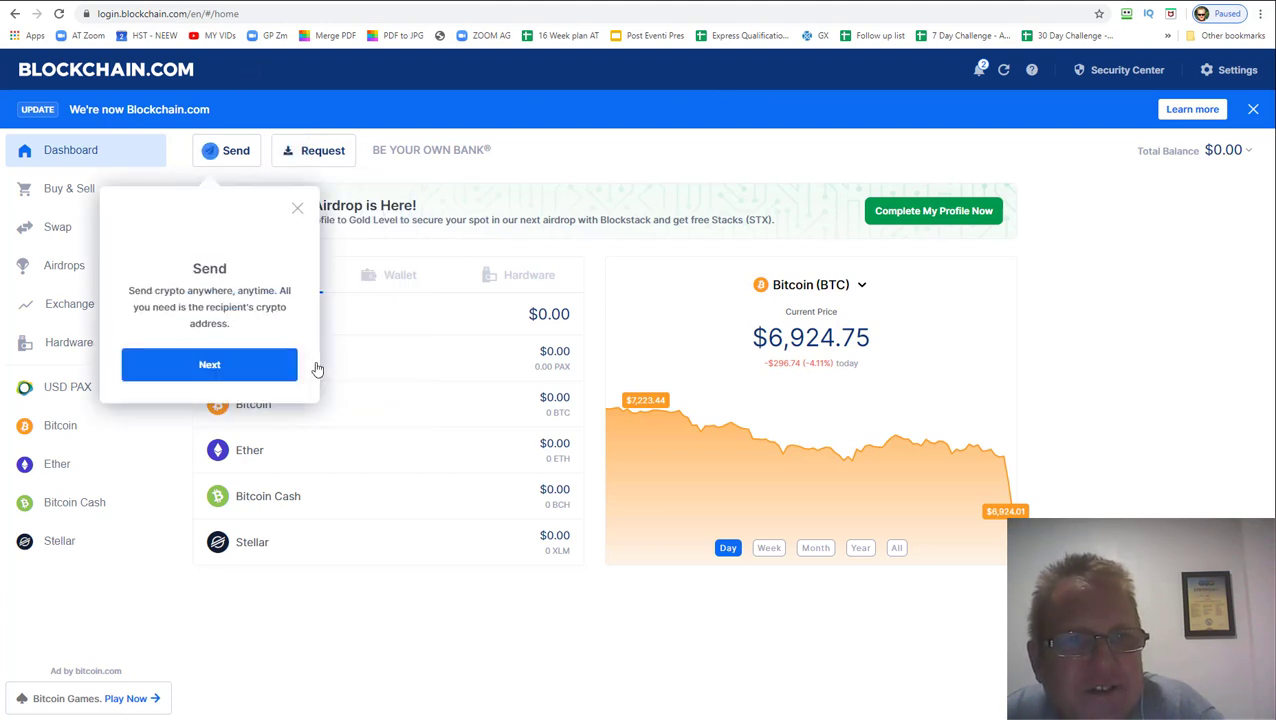
click(209, 366)
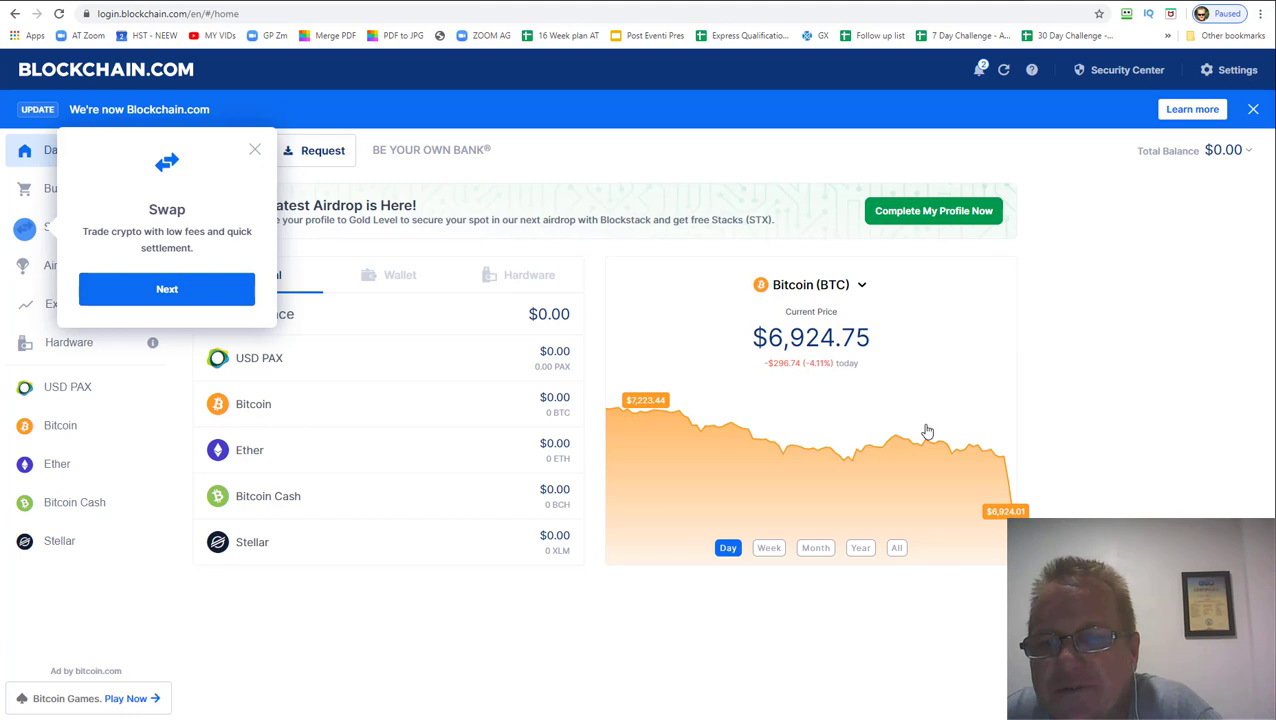
click(199, 288)
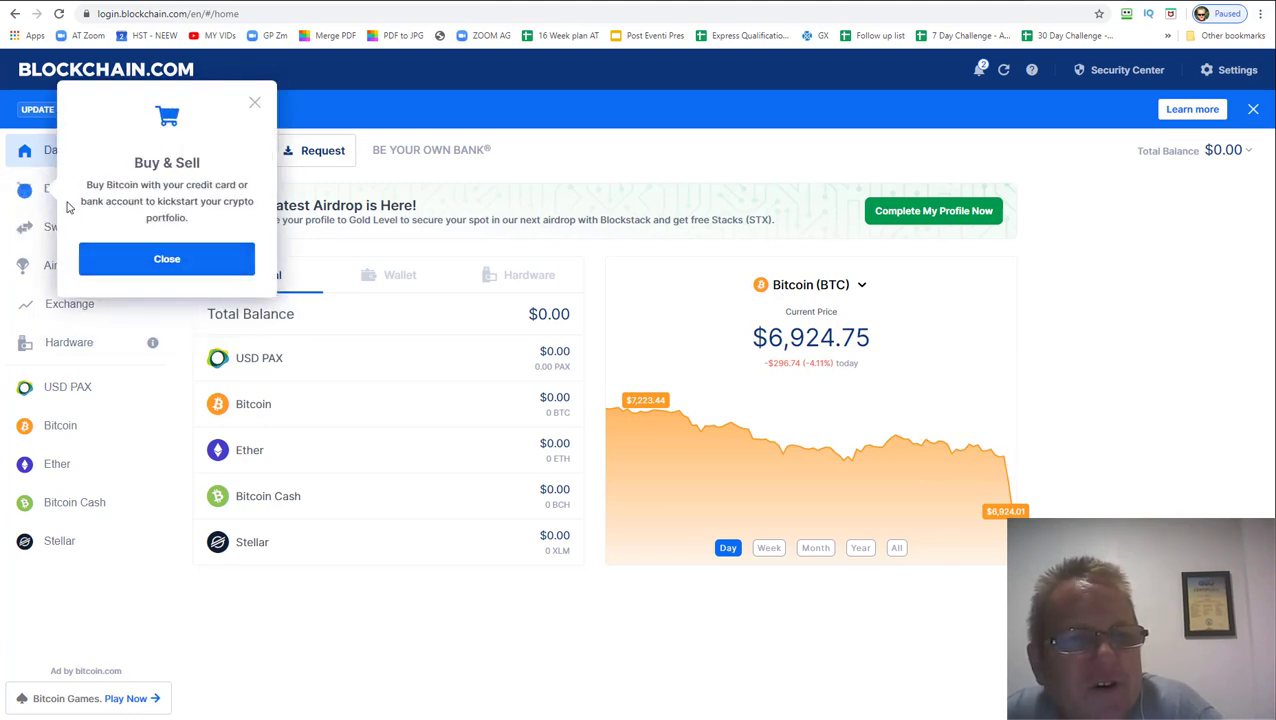
click(154, 270)
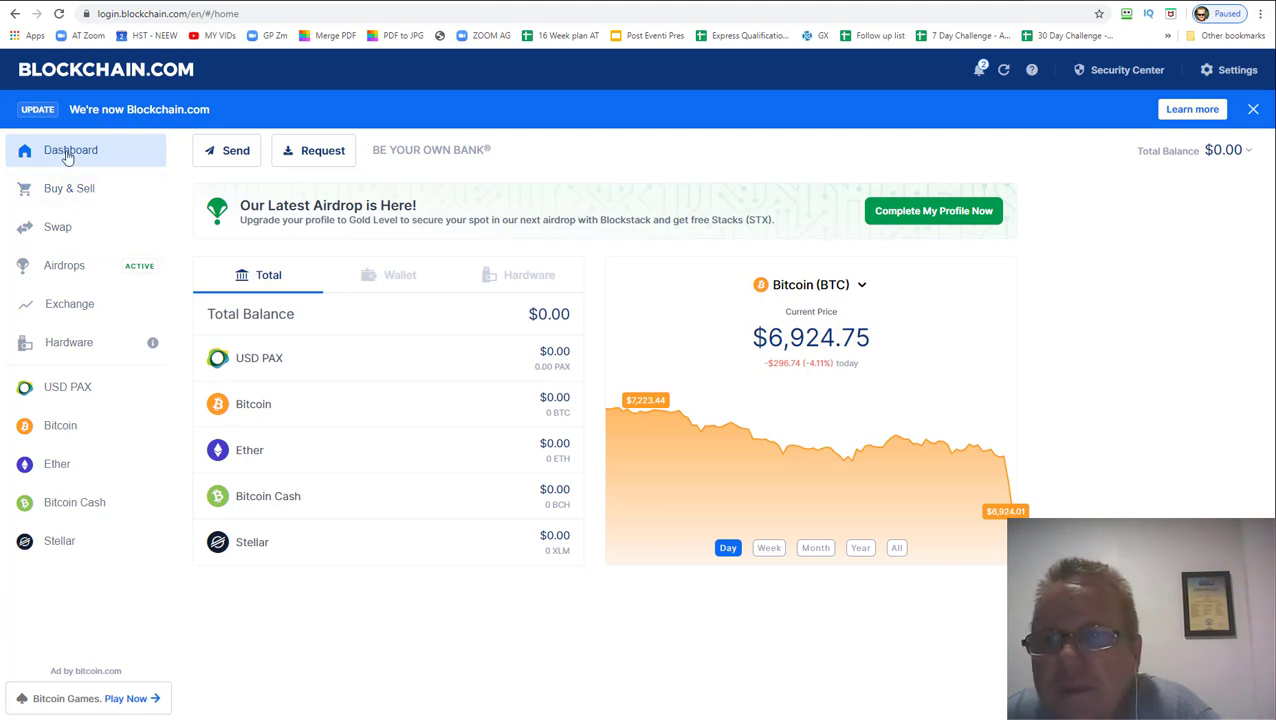
Open the Security Center, showing the verified email and pending two-step and backup phrase steps
click(1150, 81)
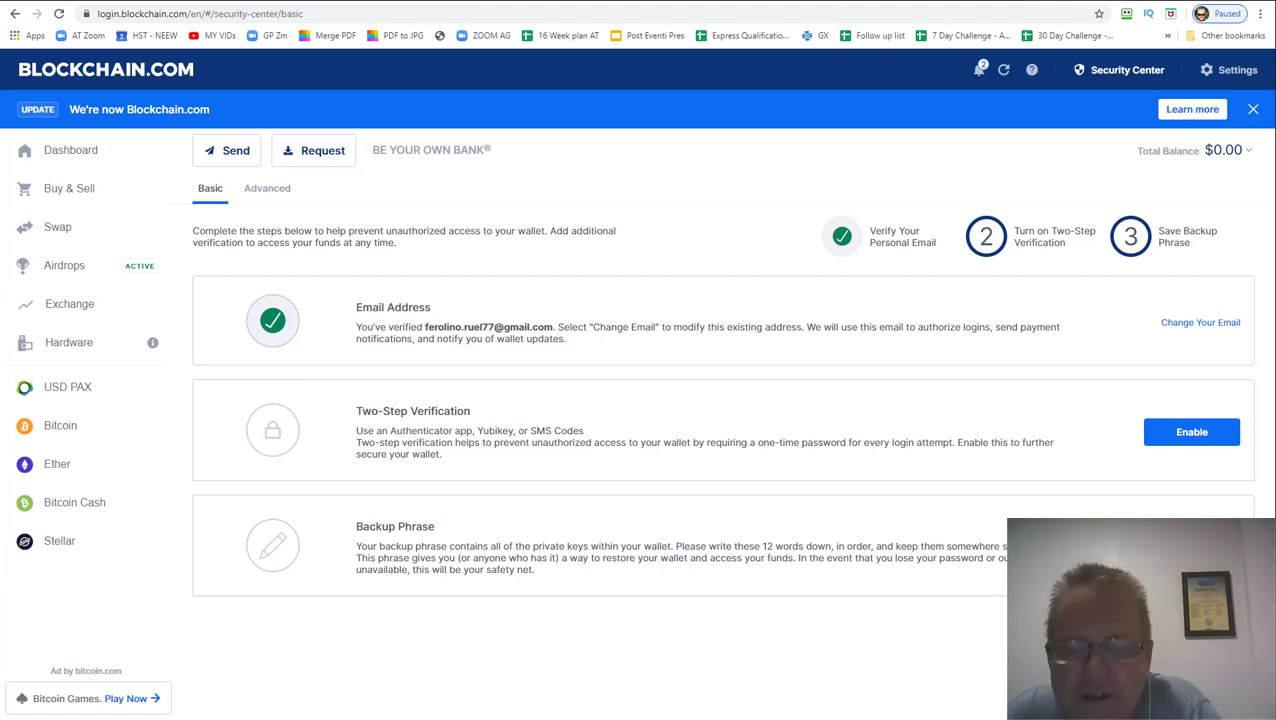
Begin the backup phrase, reveal the first words, then cancel the backup
click(773, 535)
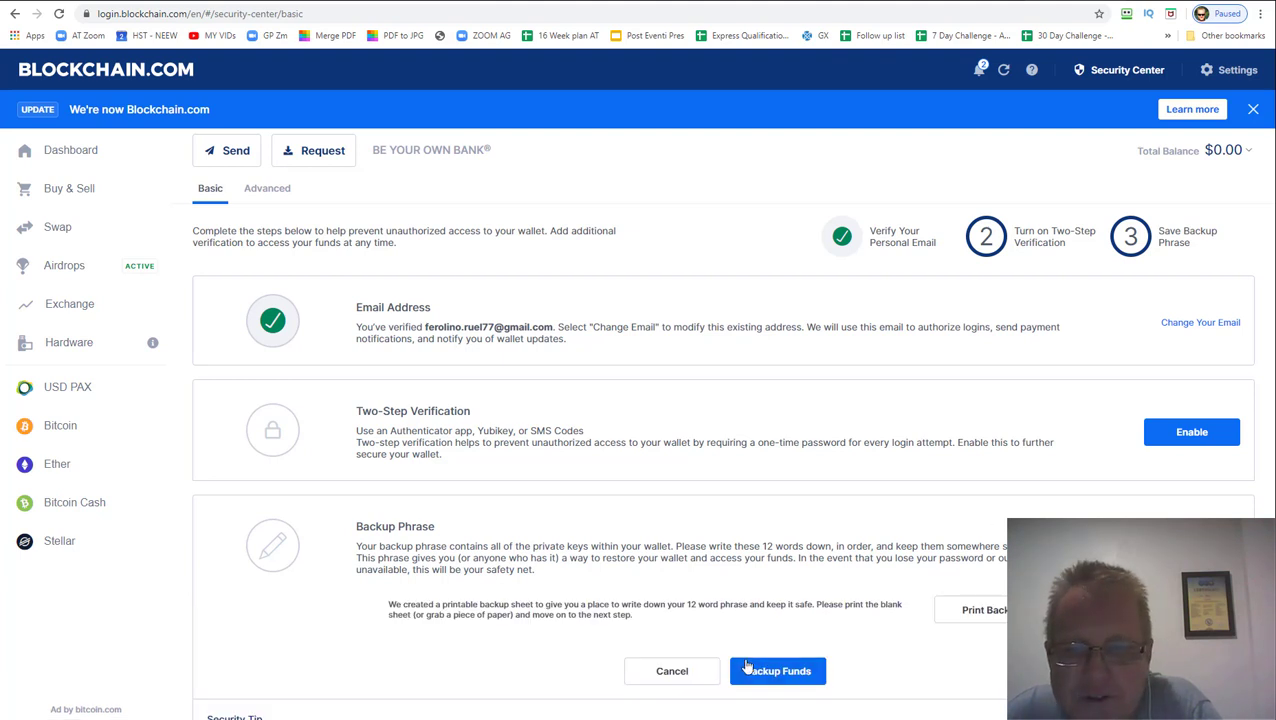
scroll(421, 522, down, 1)
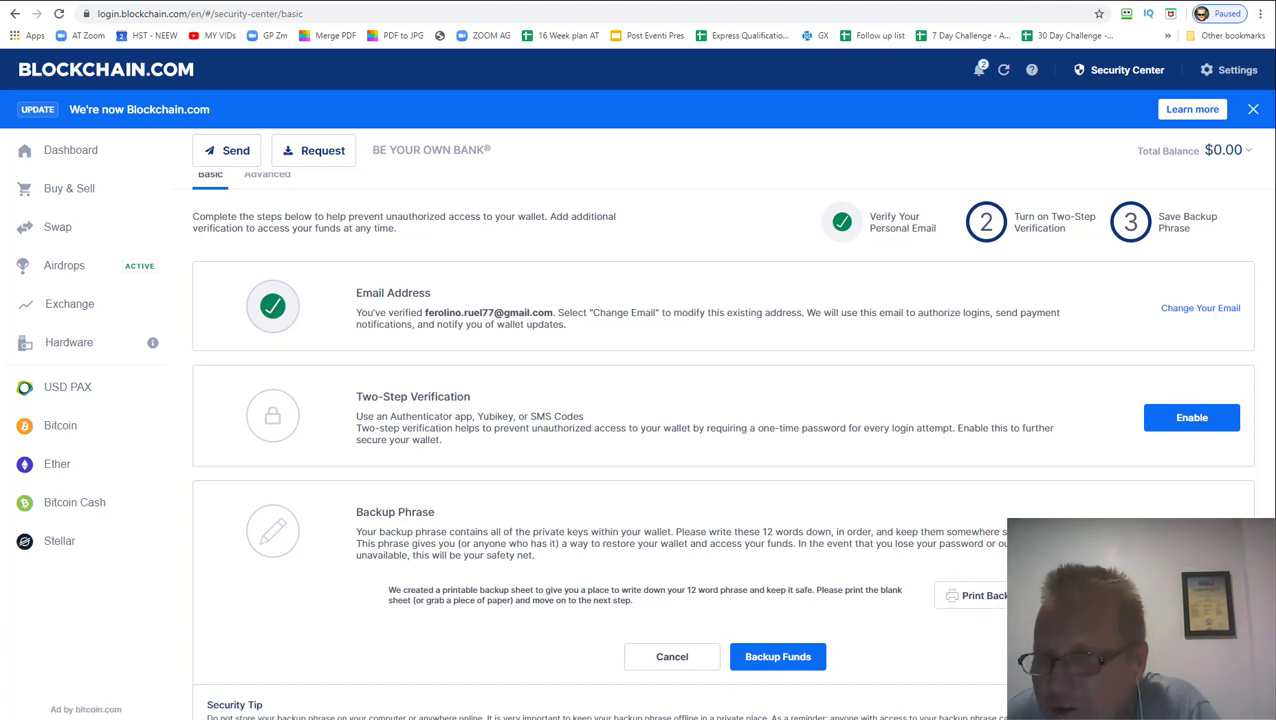
click(786, 664)
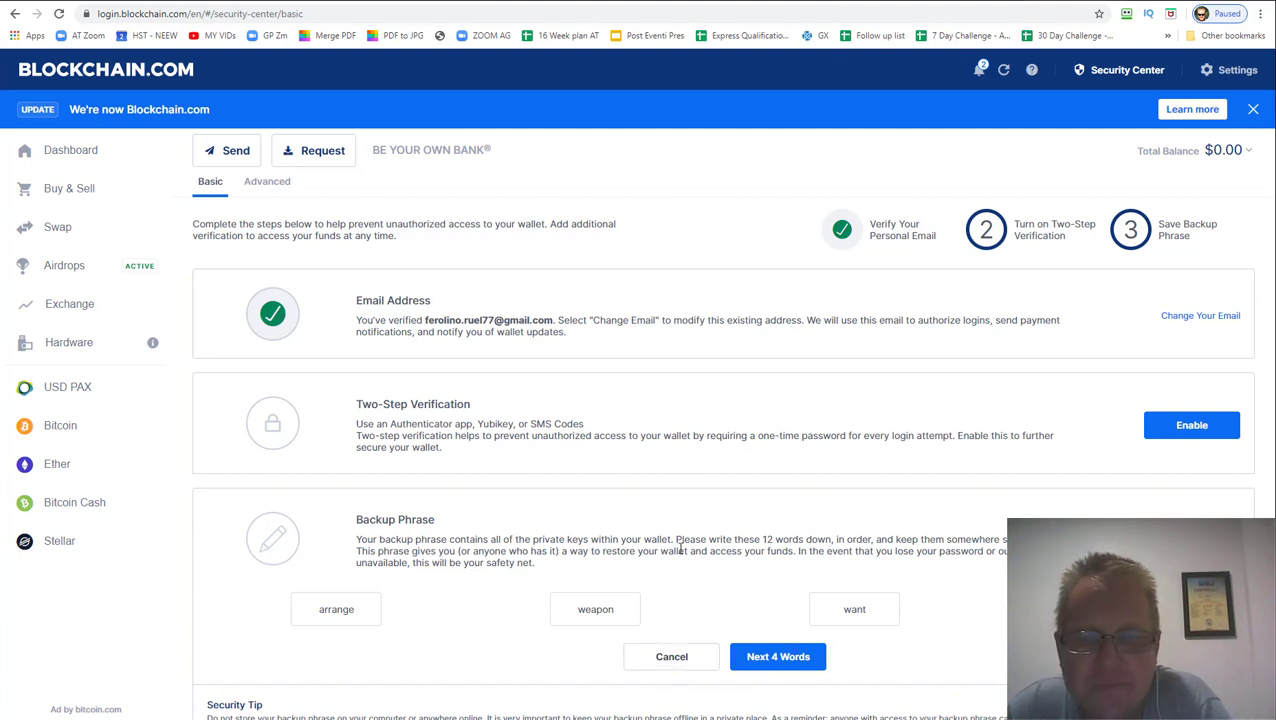
click(684, 668)
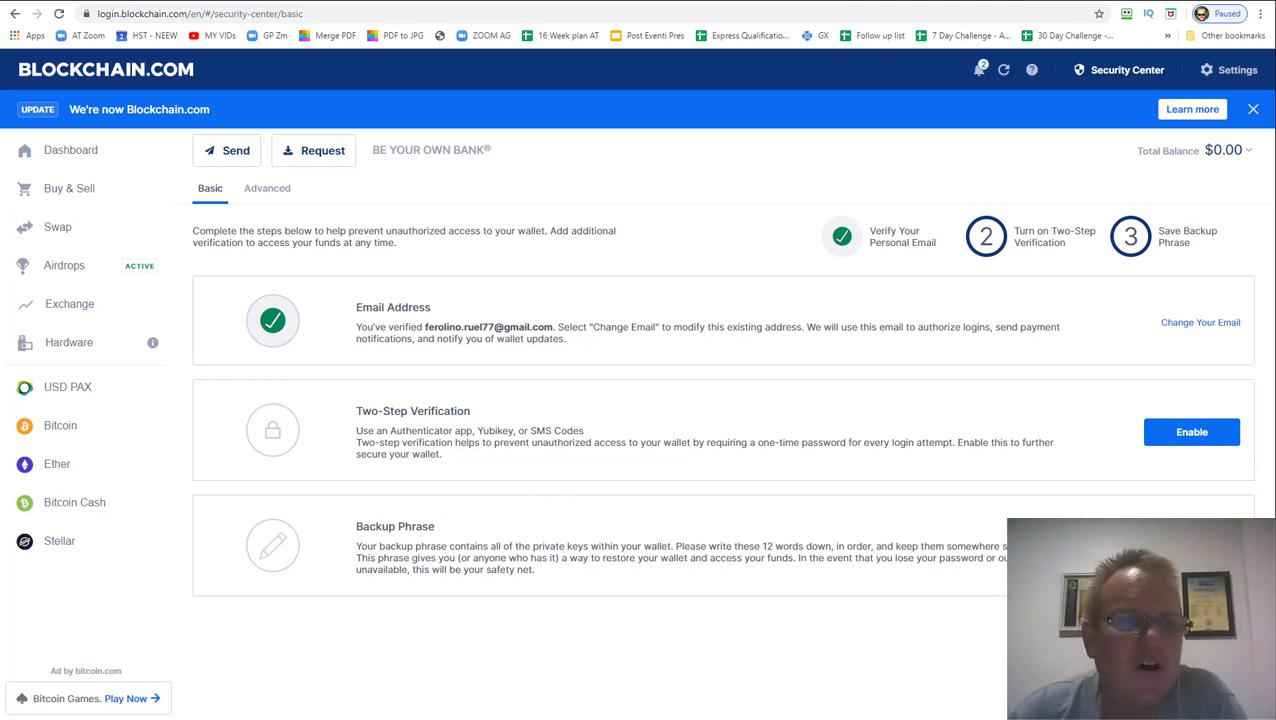
On the Bitcoin wallet page, view the receive address and QR code, select the address, then close
click(55, 433)
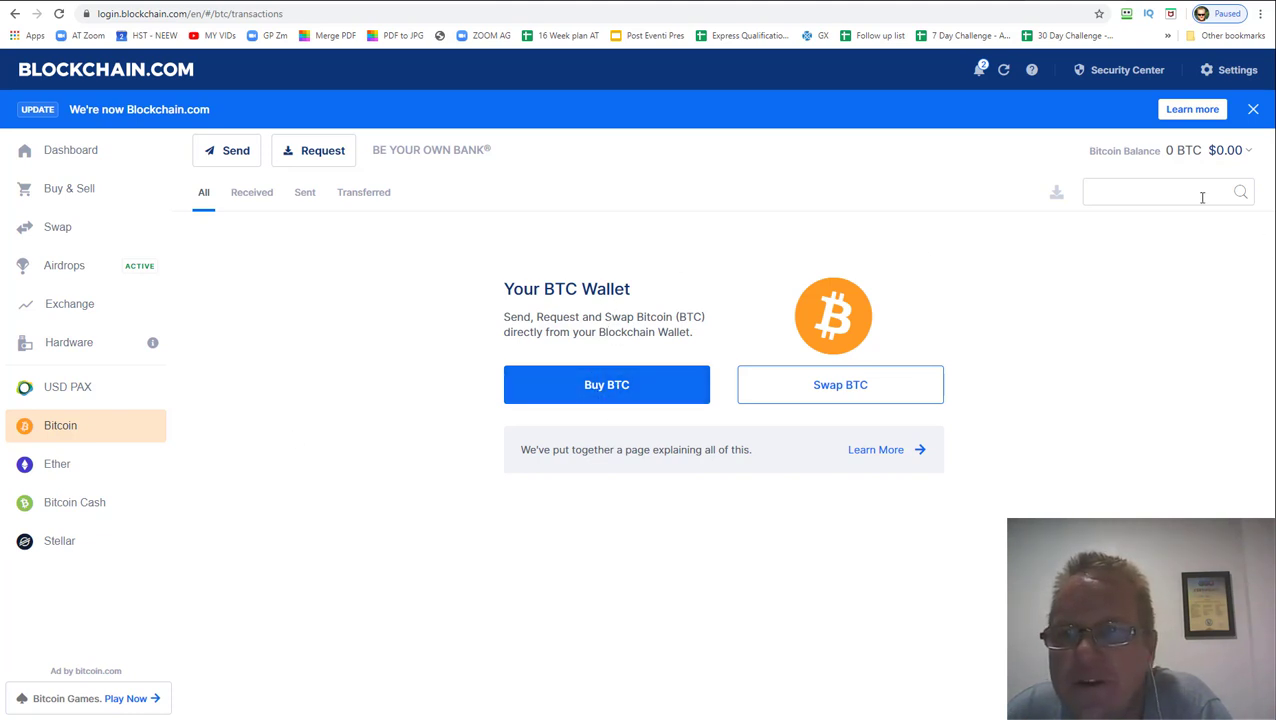
click(309, 157)
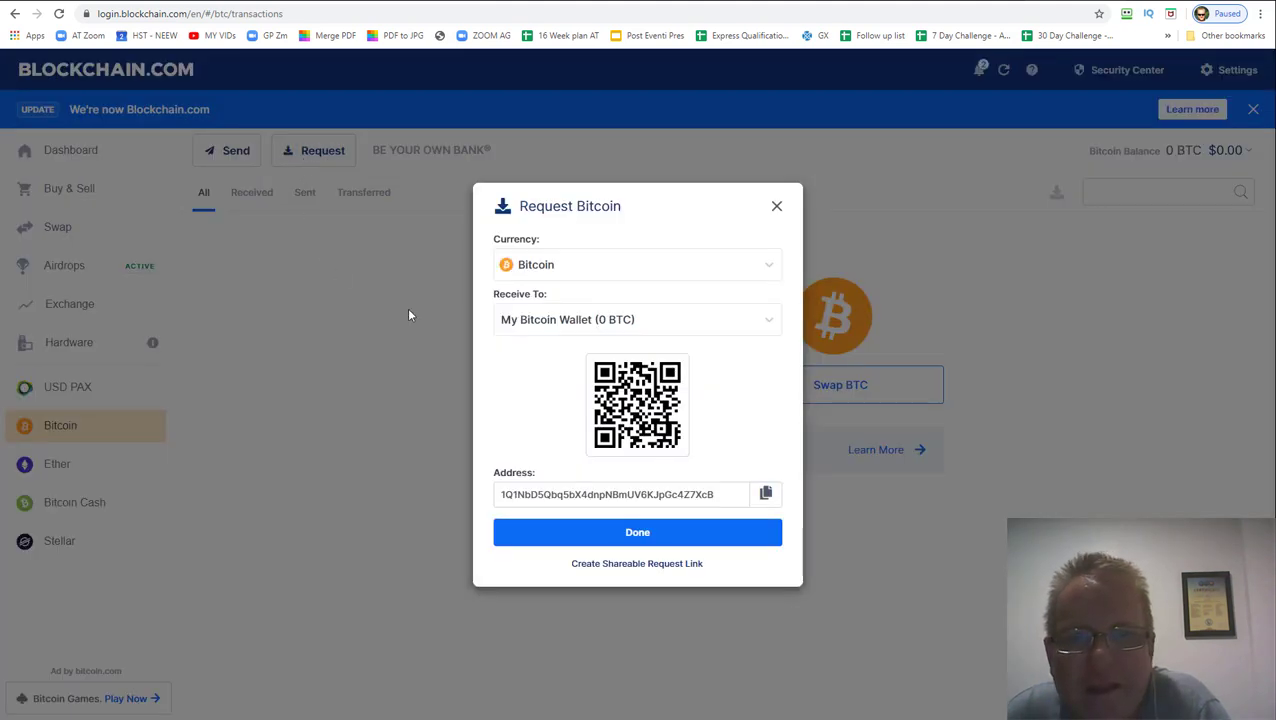
drag(726, 495, 490, 494)
click(490, 494)
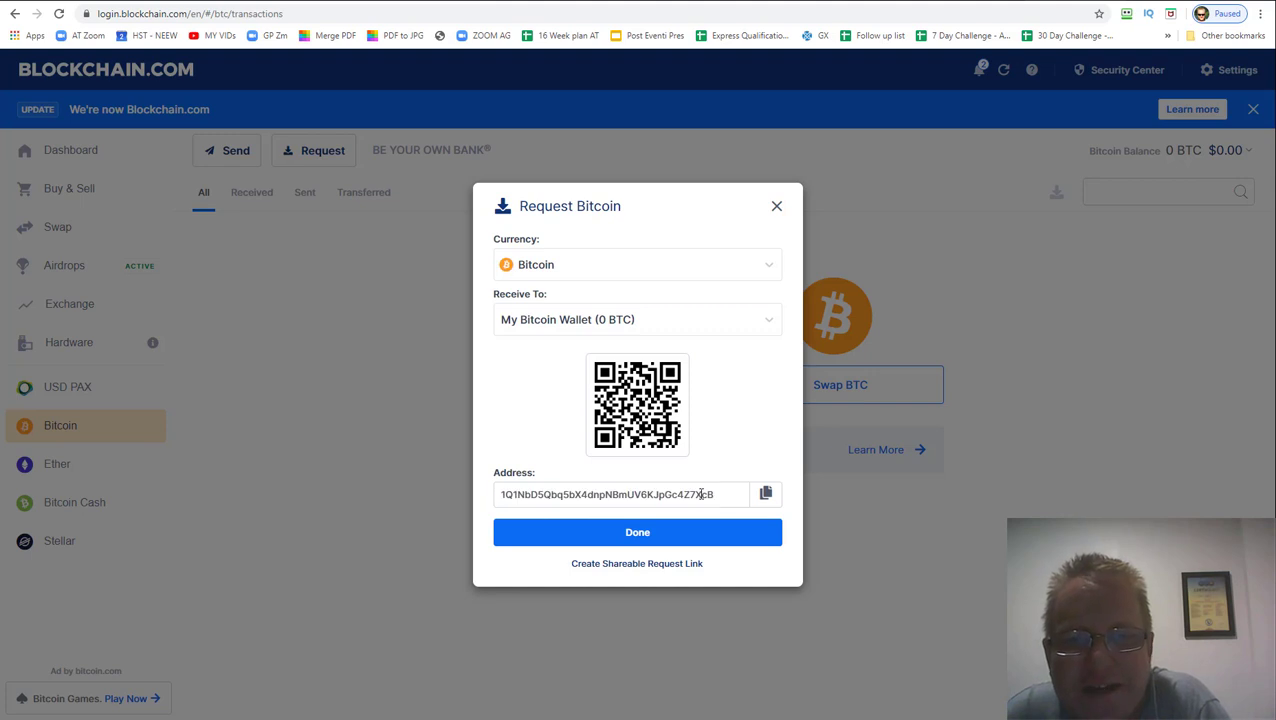
drag(716, 497, 503, 500)
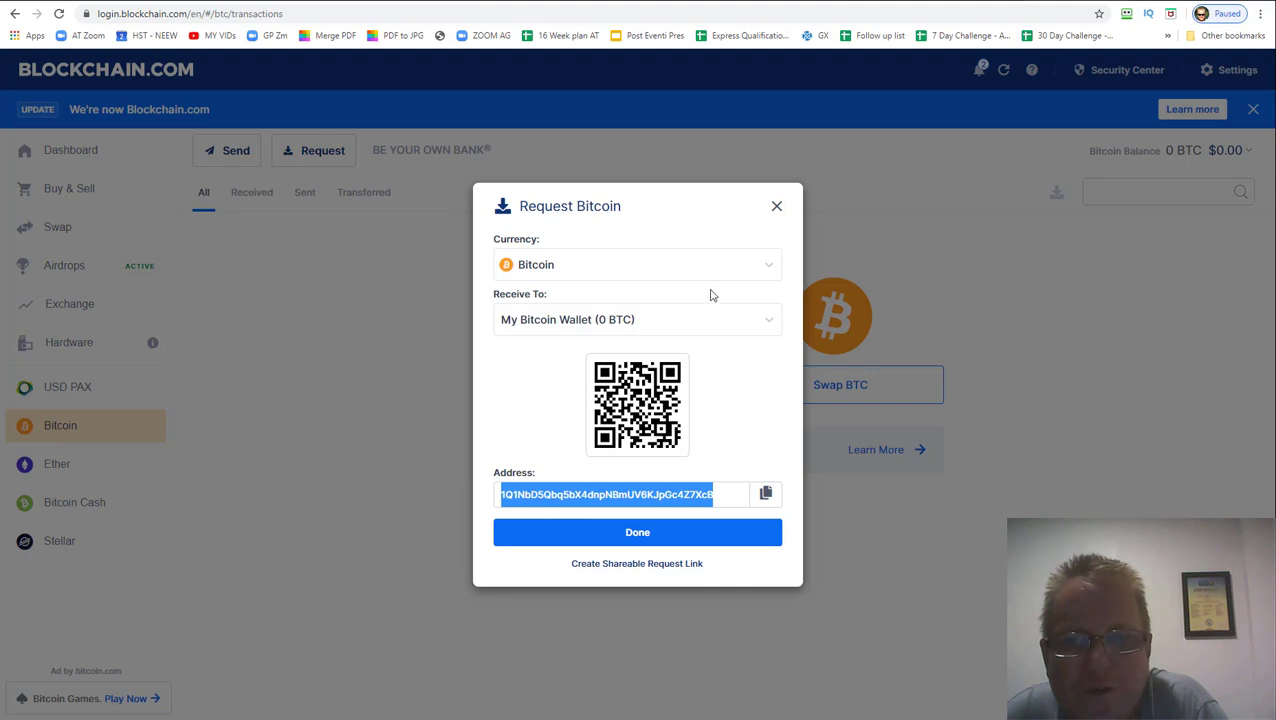
click(775, 208)
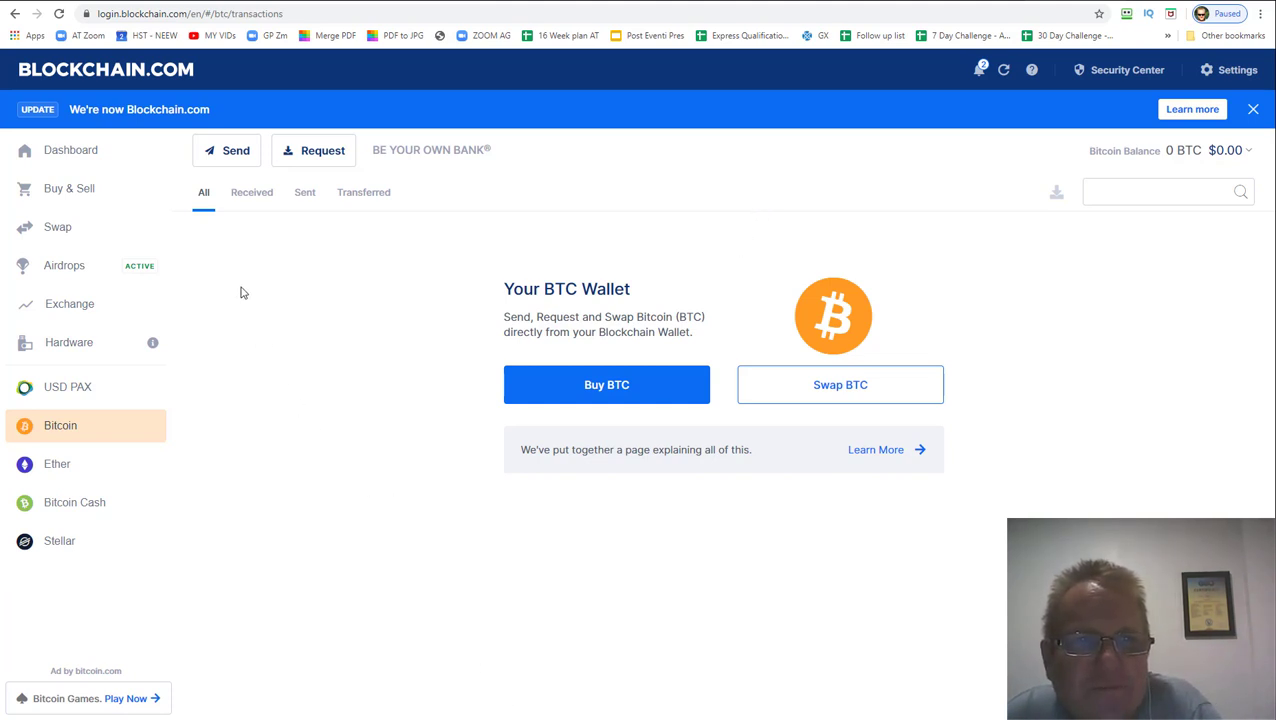
Open Send Bitcoin from My Bitcoin Wallet and choose the Priority network fee, leaving recipient empty
click(227, 155)
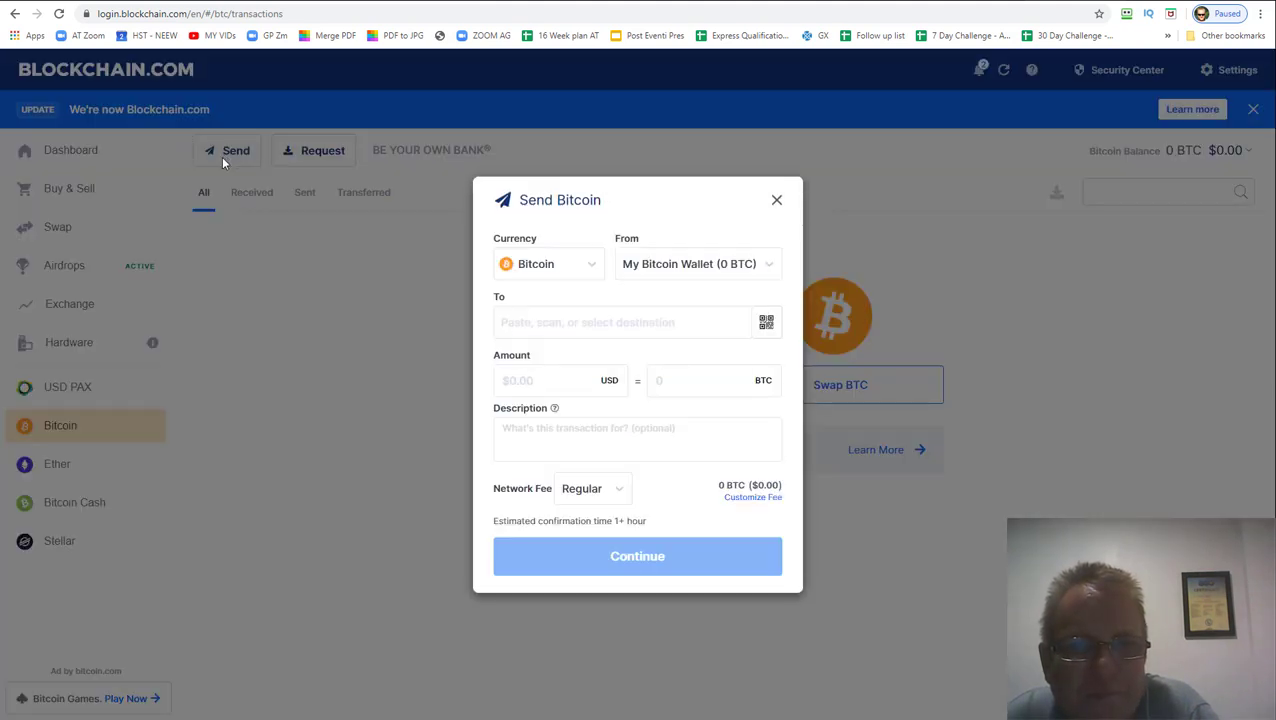
click(521, 326)
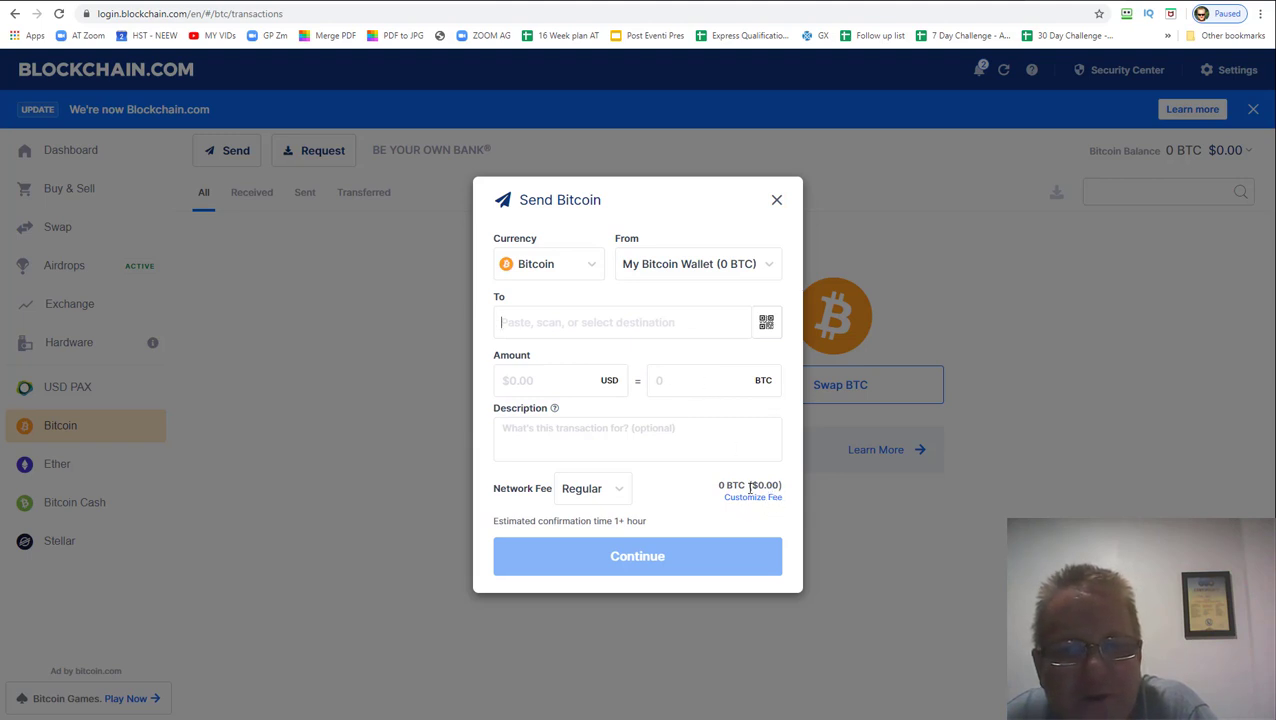
click(620, 492)
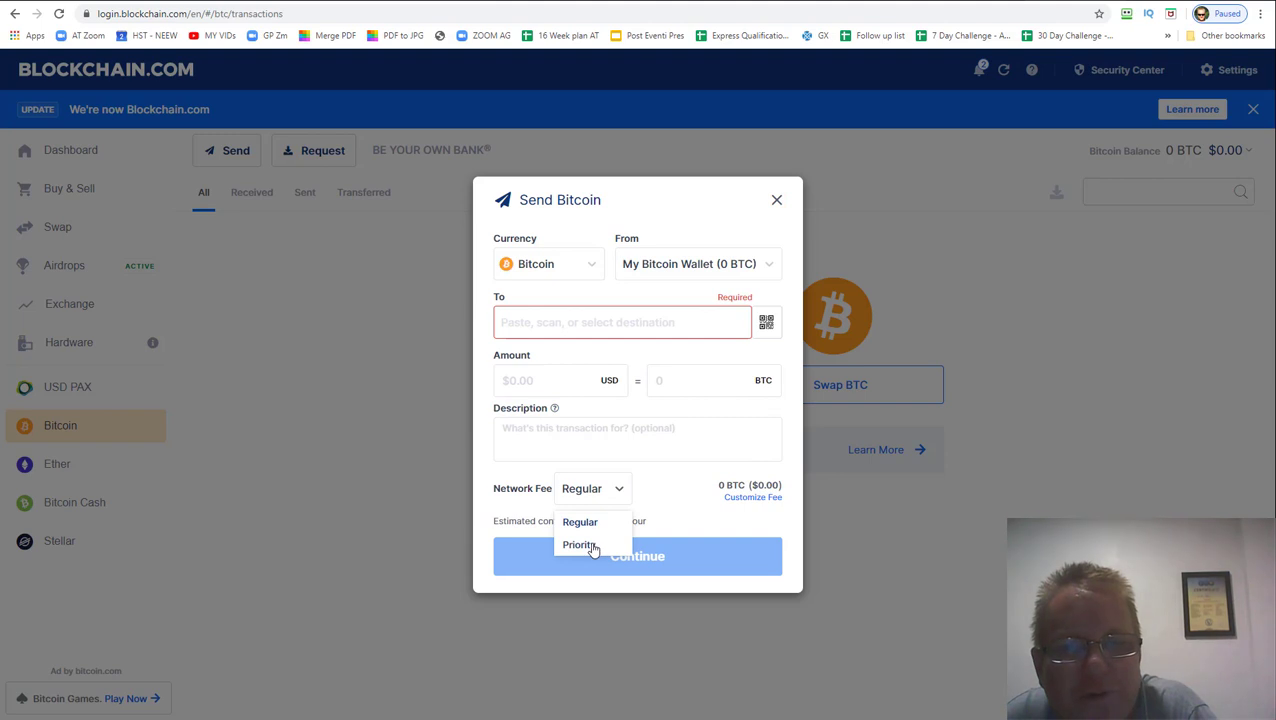
click(592, 547)
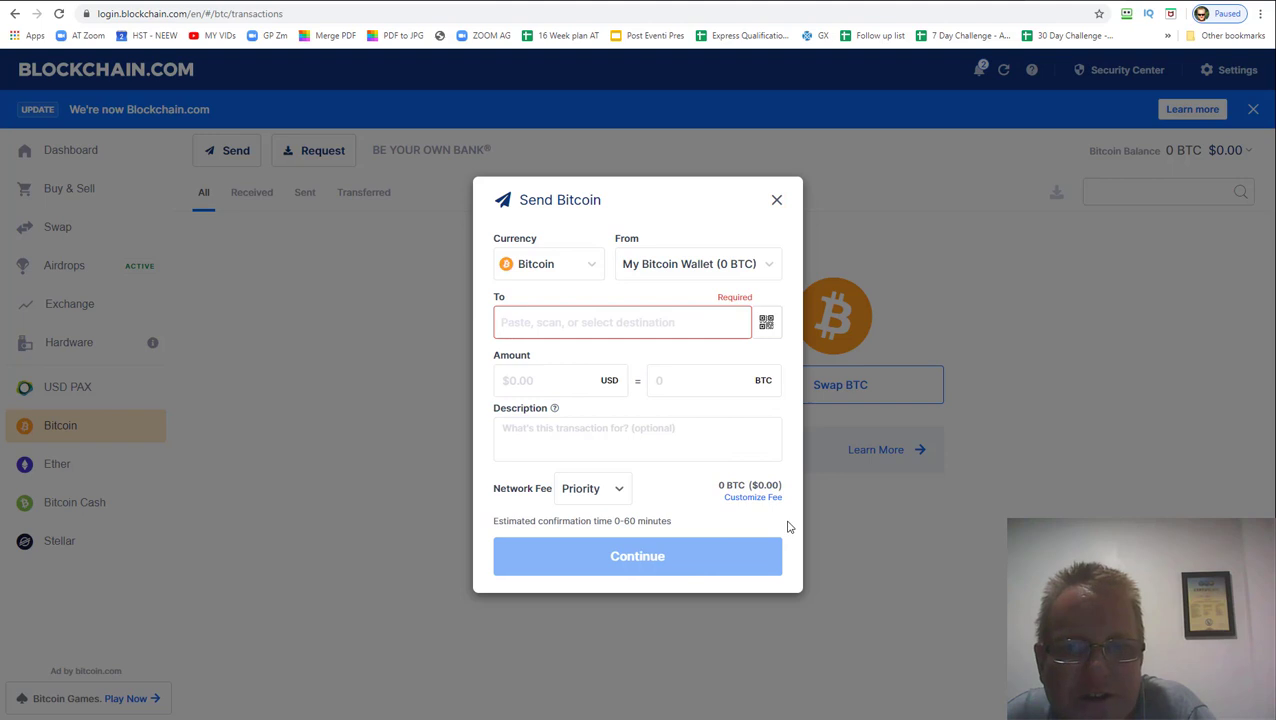
Close the Send Bitcoin dialog to return to the 0 BTC wallet page
click(775, 200)
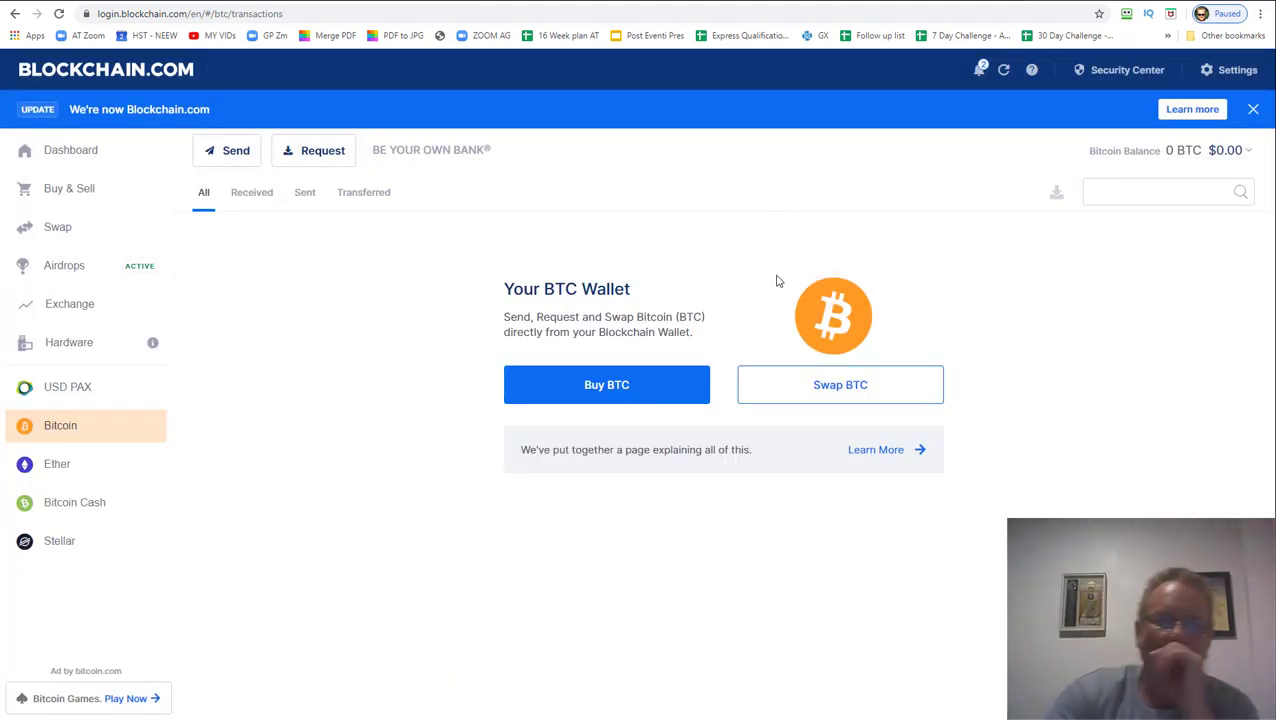